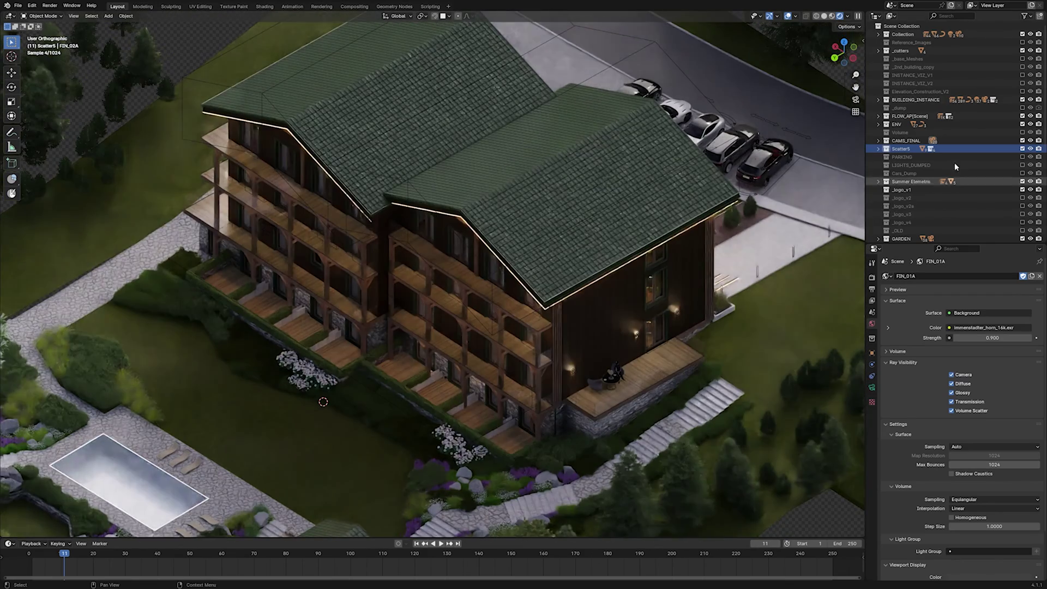
Step: Expand the collection's cameras in the Outliner and look through Camera.003
click(879, 35)
click(927, 75)
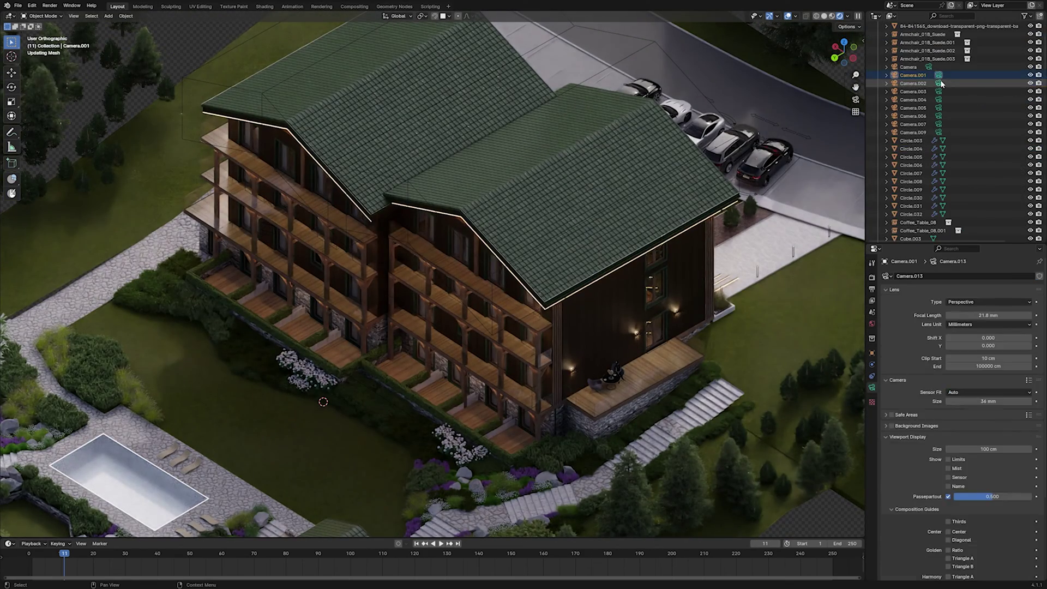
click(938, 83)
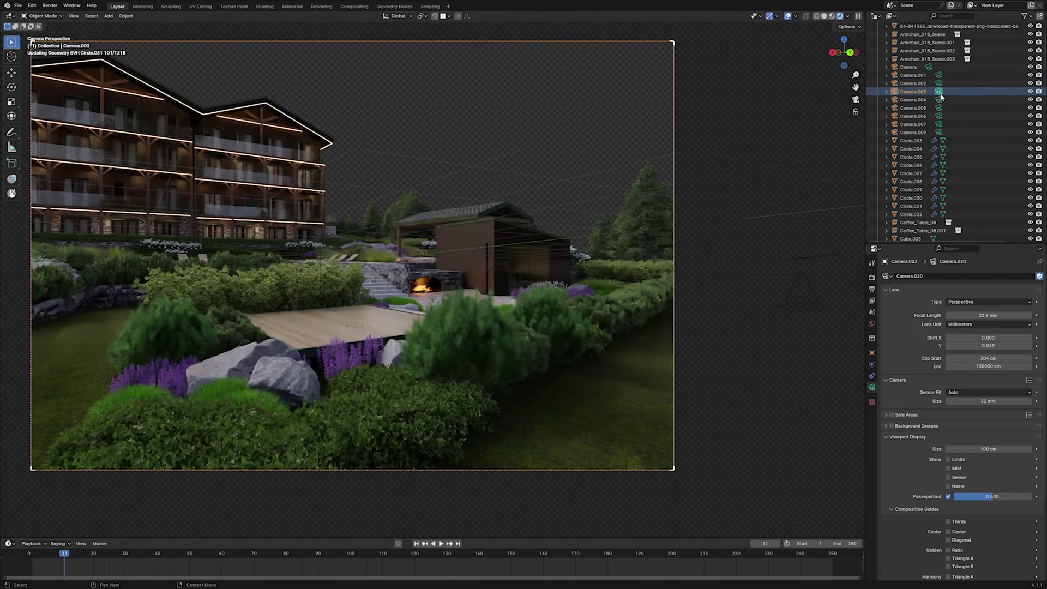
click(938, 92)
Step: Switch the scene world to GARDEN_03 and activate the Archi_Scene_03_B saved view
click(871, 323)
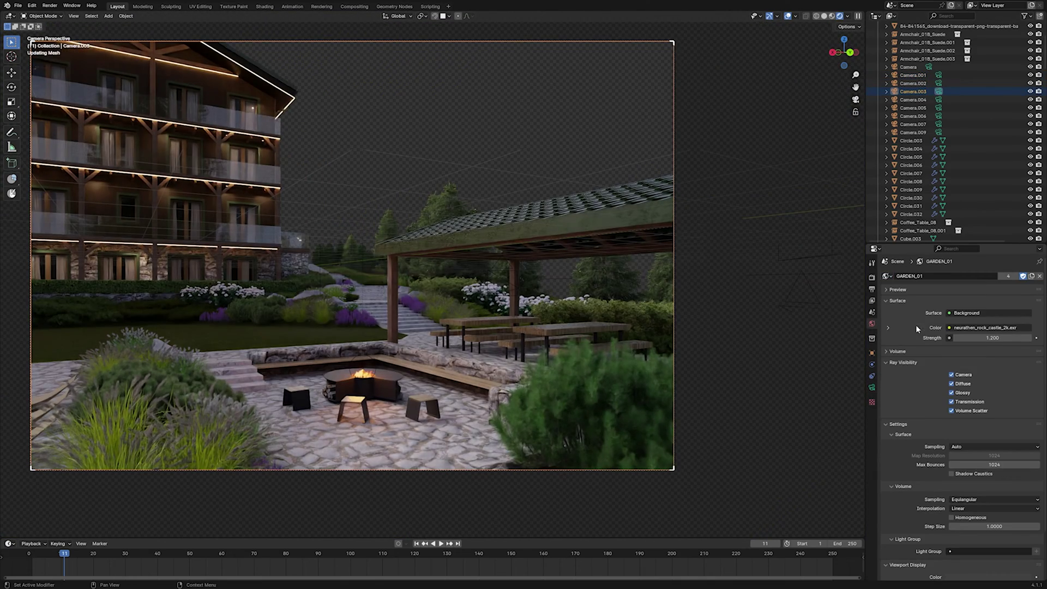
click(886, 275)
click(941, 333)
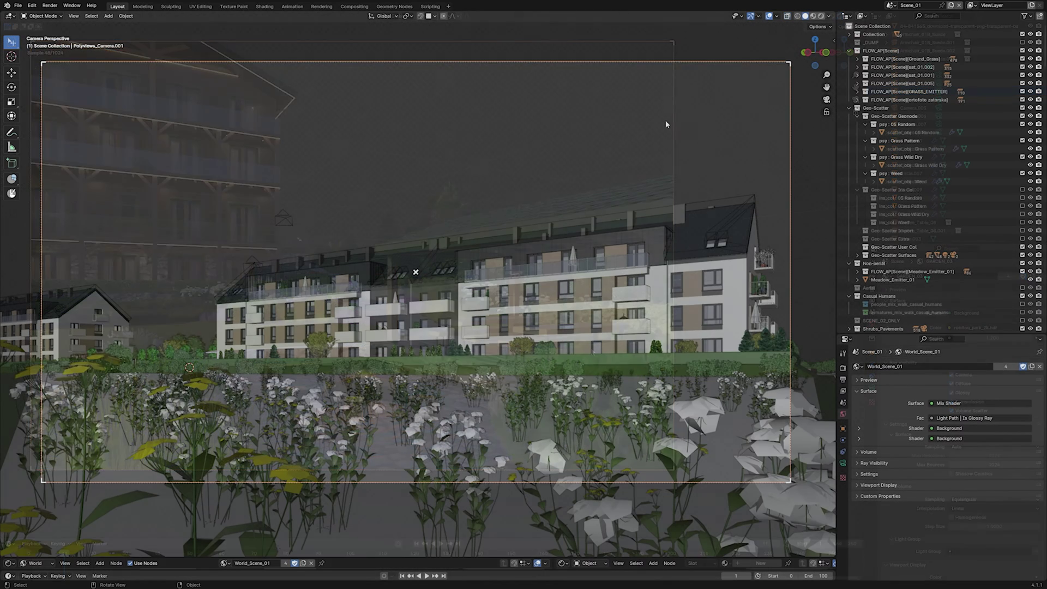
click(890, 6)
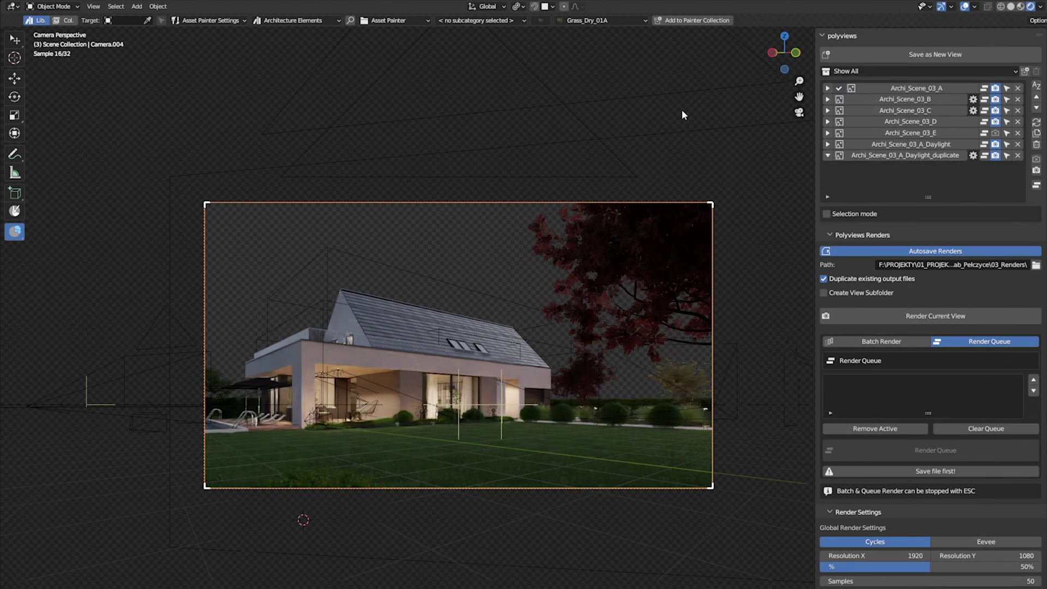
click(883, 99)
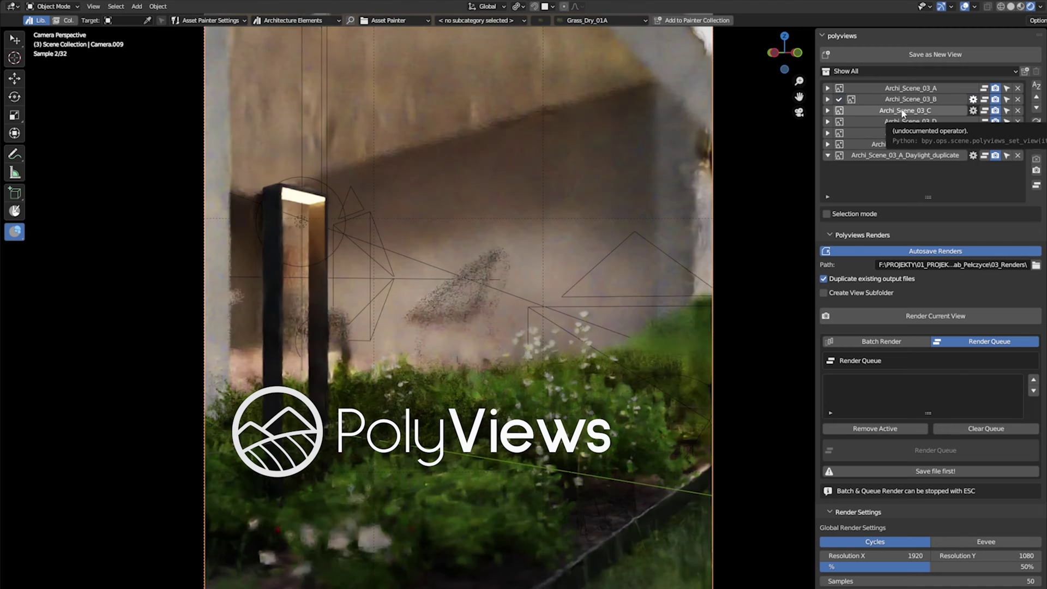
Step: Activate the Archi_Scene_03_C view, then the Archi_Scene_03_D view
click(904, 112)
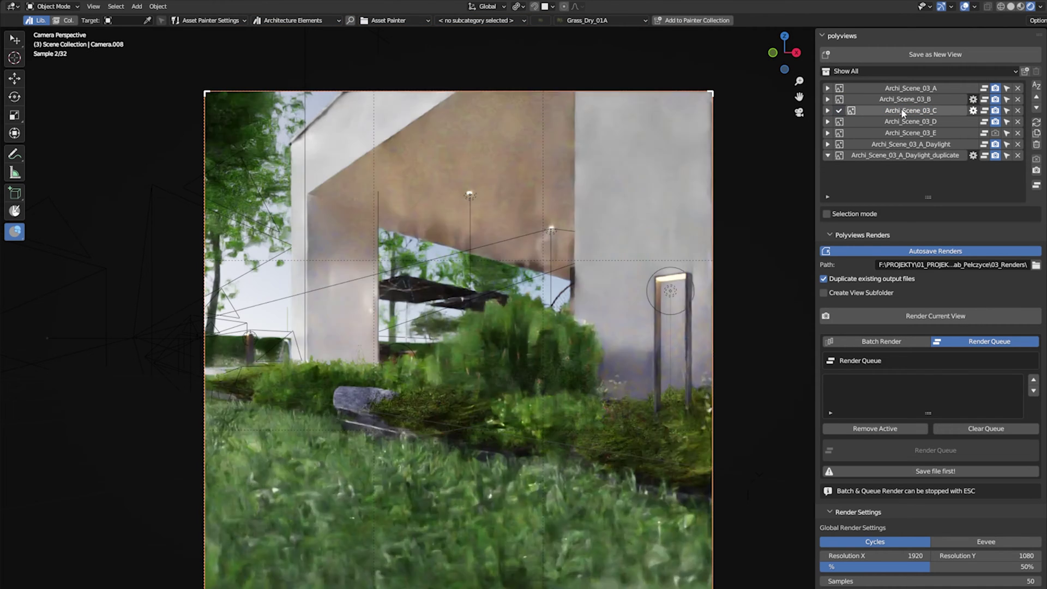
click(914, 122)
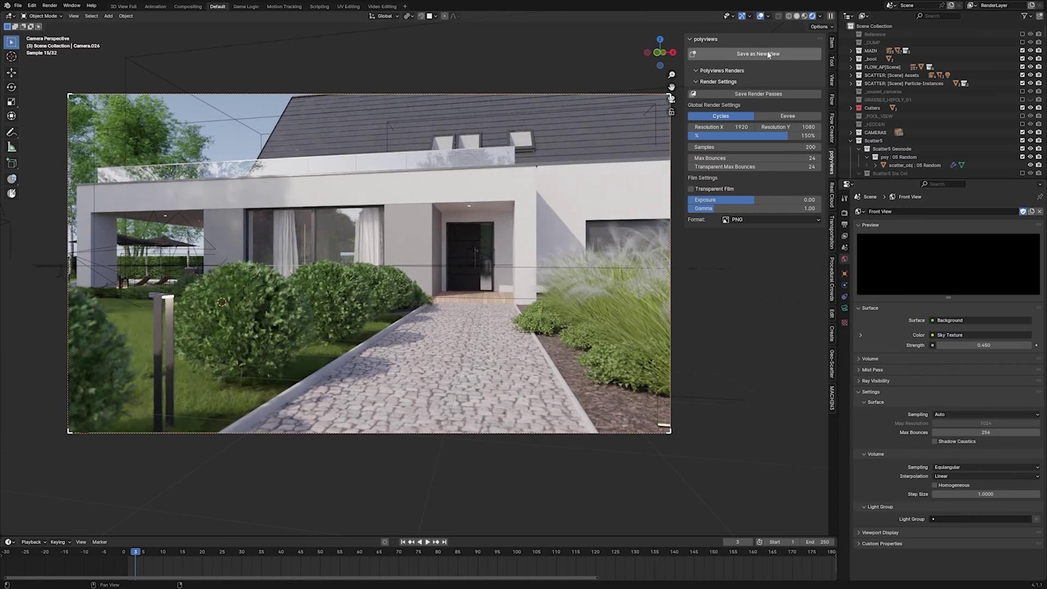
Step: Save the camera and a low lawn viewport angle as new views, then activate Scene_03
click(768, 54)
middle_drag(294, 323, 382, 306)
click(758, 54)
click(824, 72)
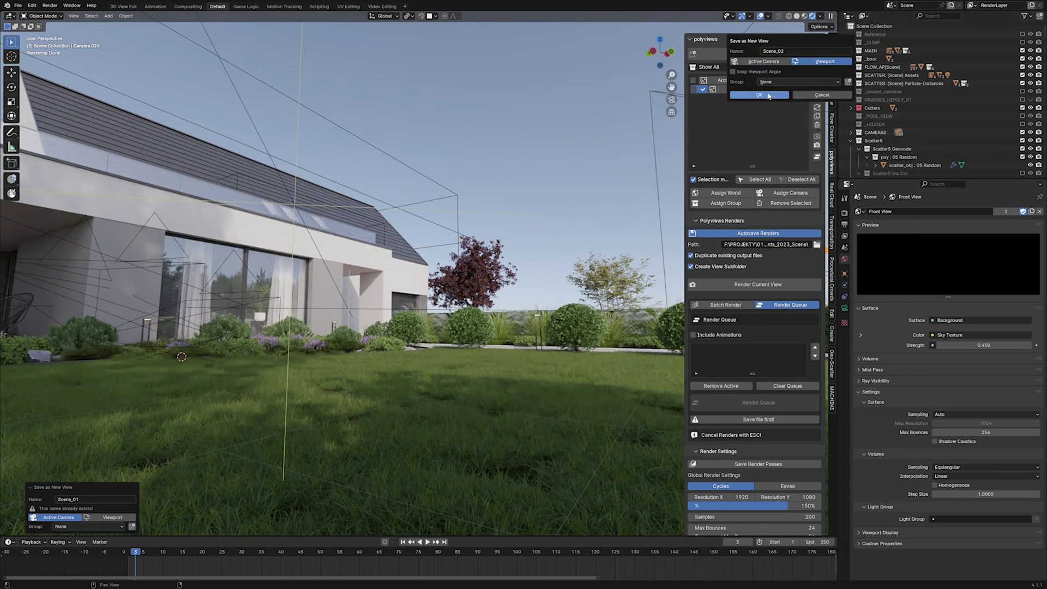
click(785, 95)
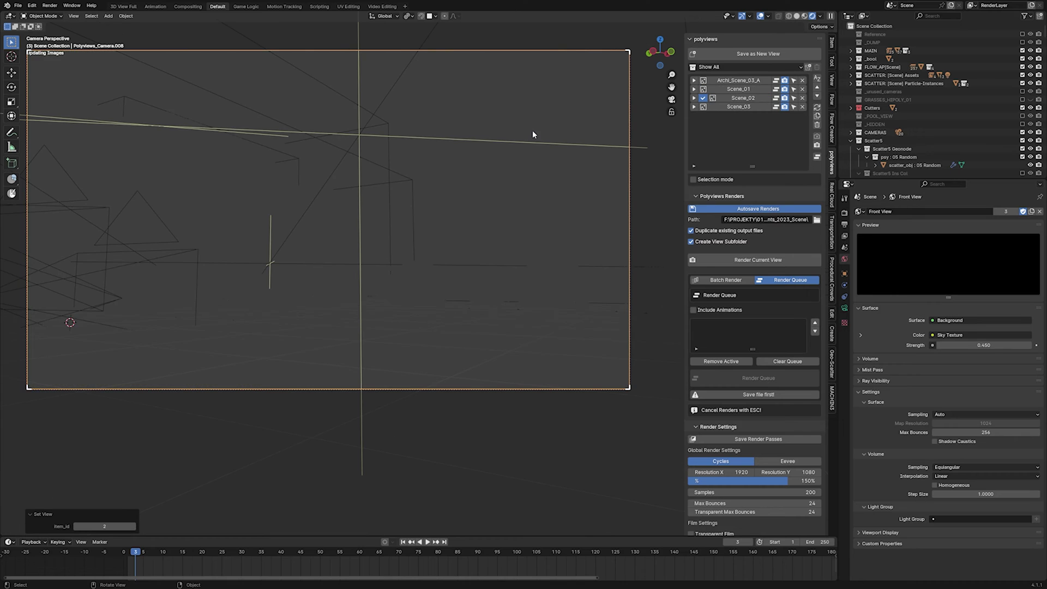
click(745, 107)
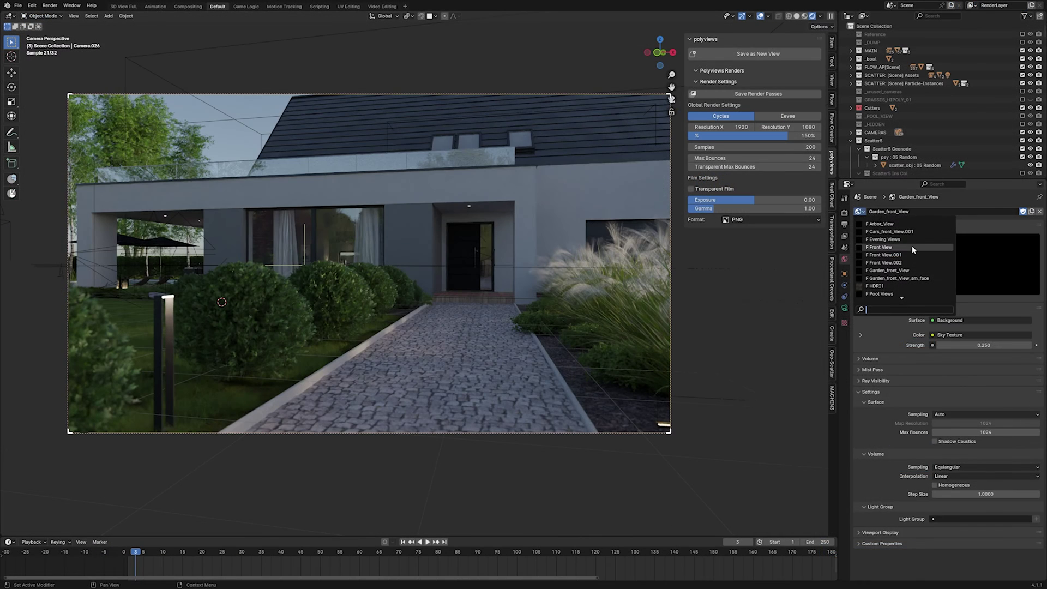
Step: Set the world to Front View and save the current camera as view Scene_01
click(912, 247)
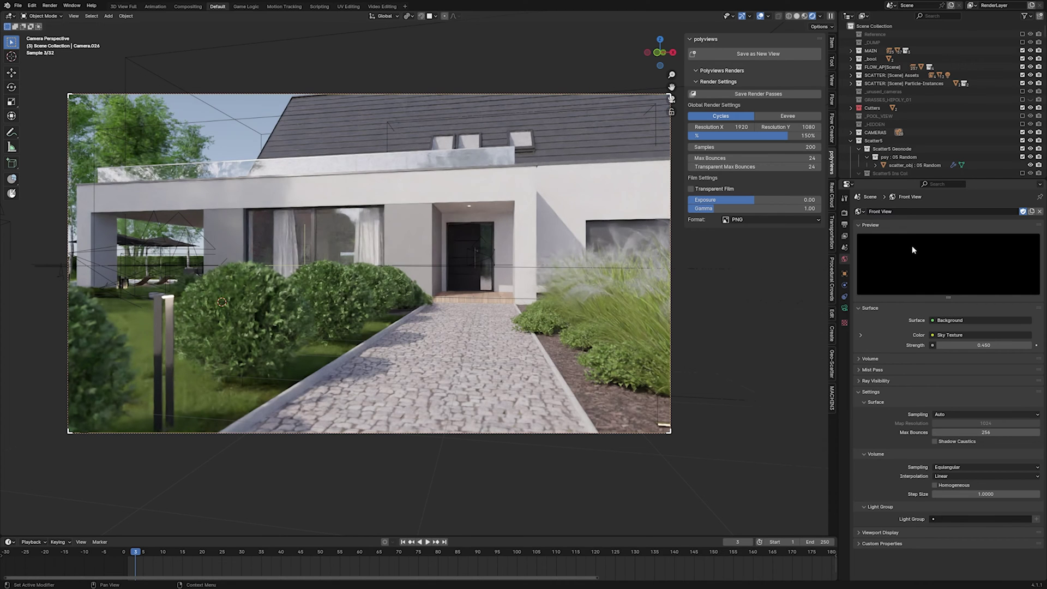
click(760, 55)
click(784, 55)
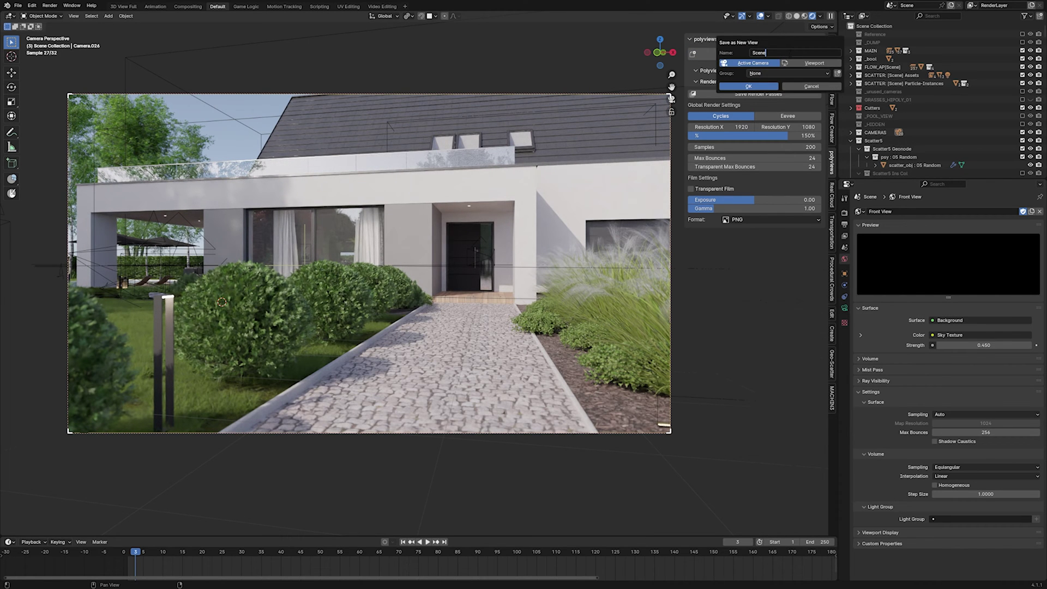
click(761, 87)
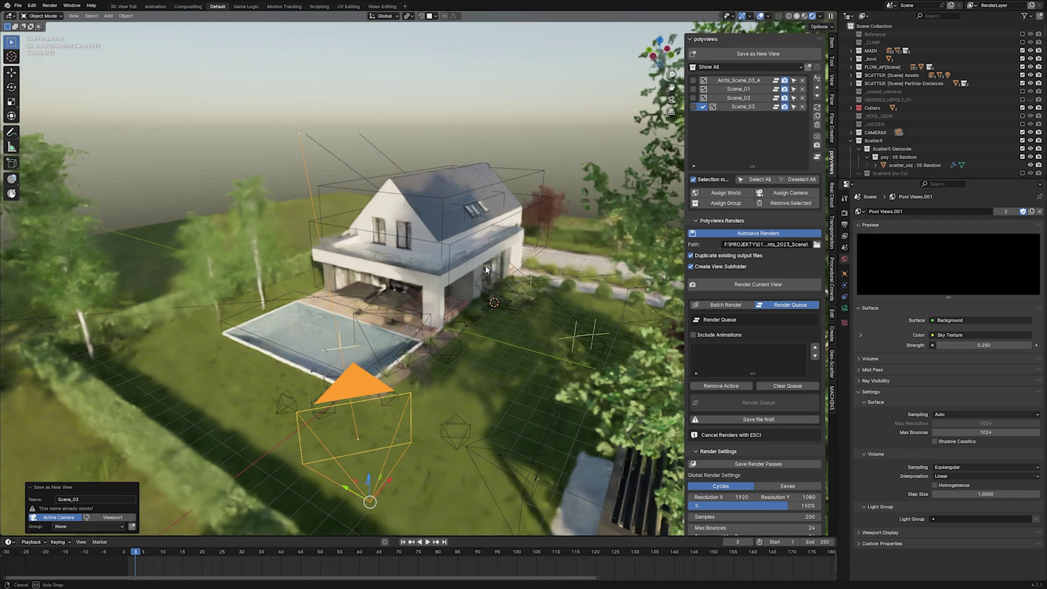
Step: Switch through the Scene_01, Scene_02 and Scene_03 saved views
click(735, 90)
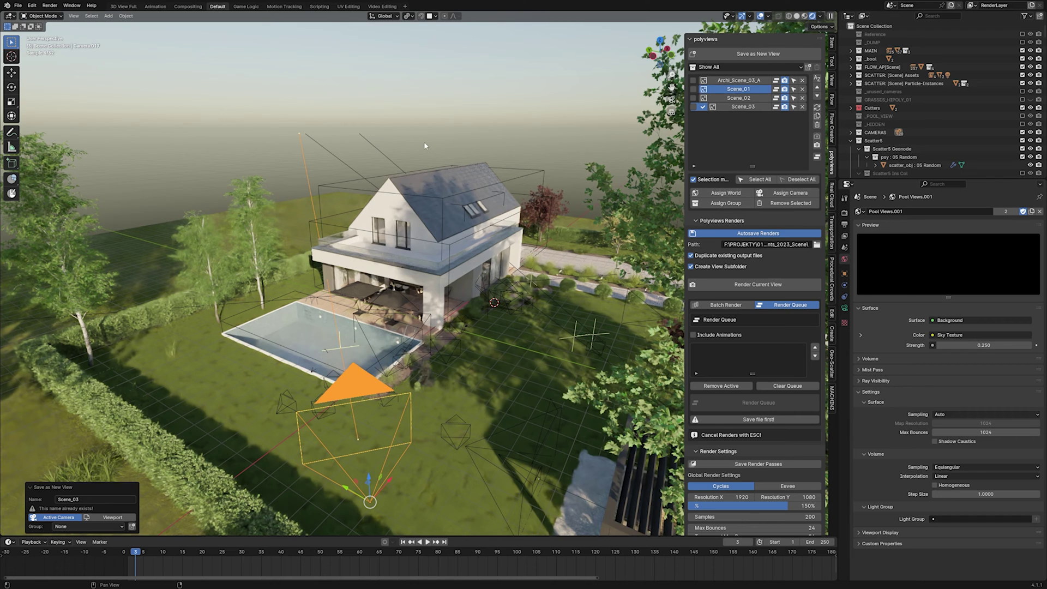
click(703, 89)
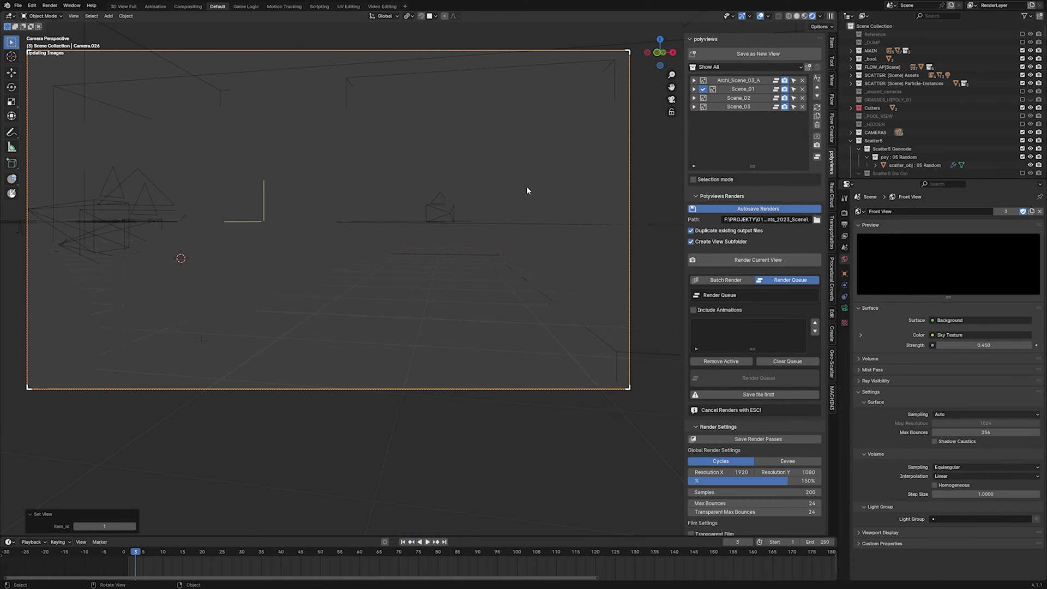
click(748, 99)
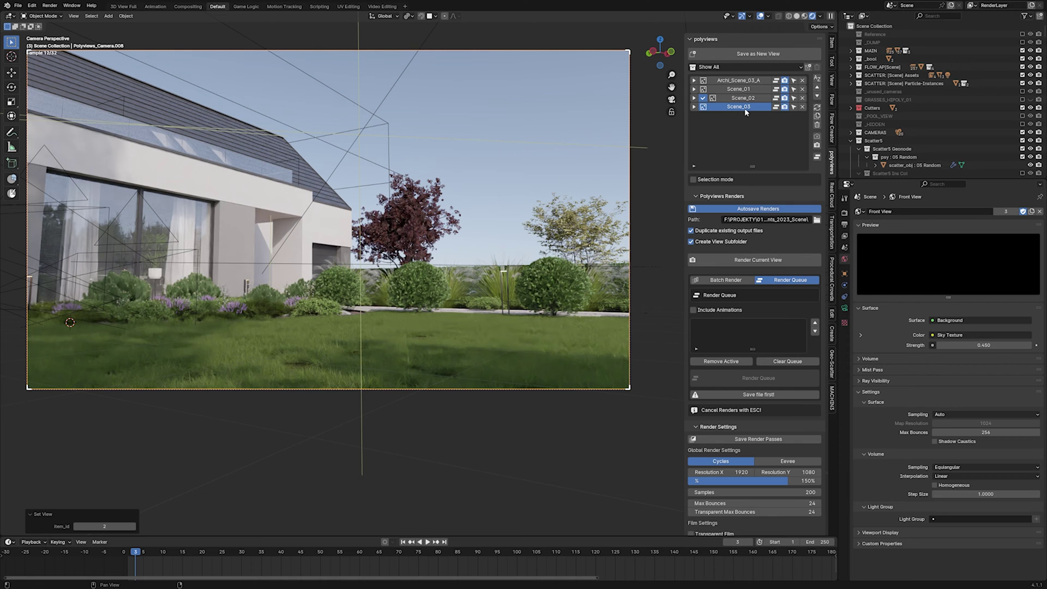
click(744, 107)
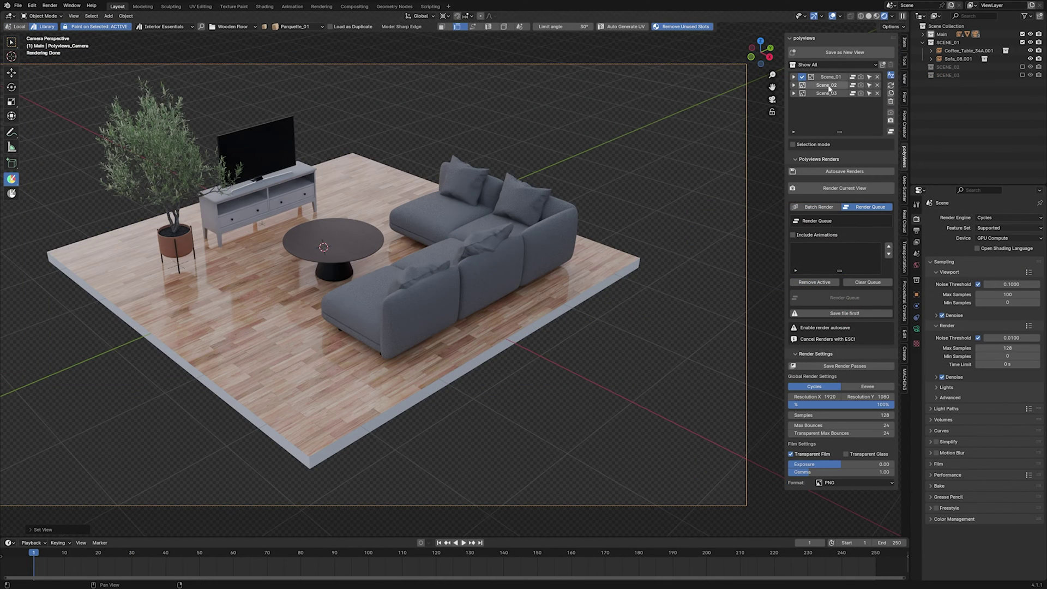
Step: Switch the living room to the Scene_02 view, then back to Scene_01
click(829, 86)
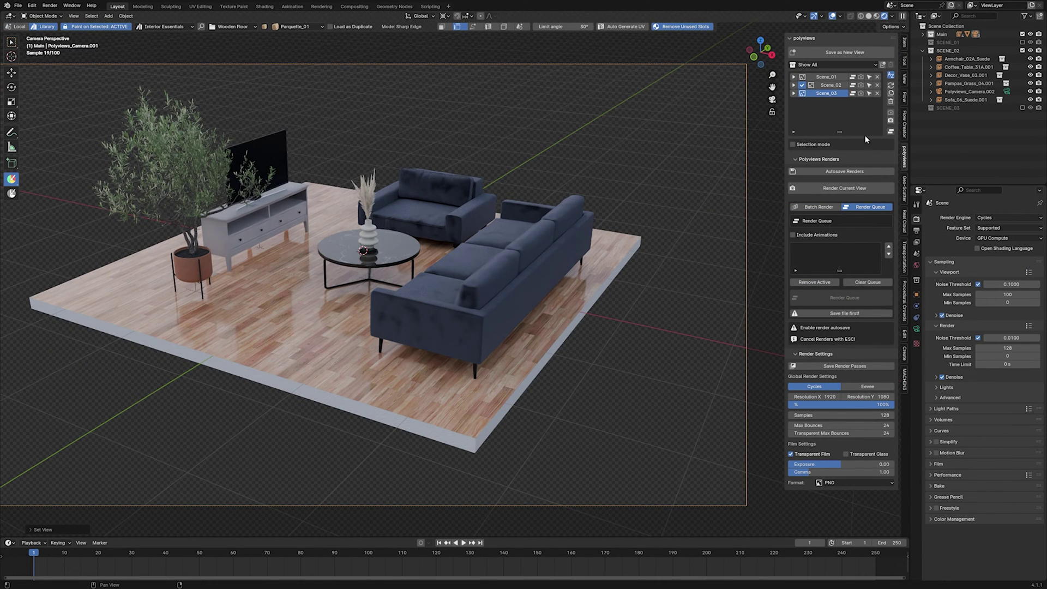
ctrl+scroll(865, 139, down, 1)
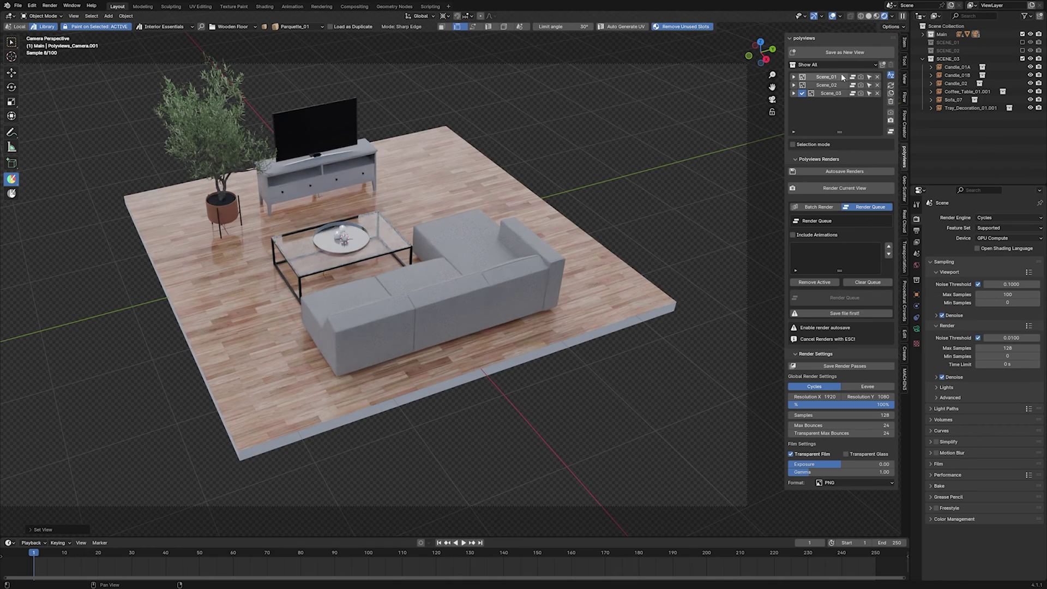
click(841, 77)
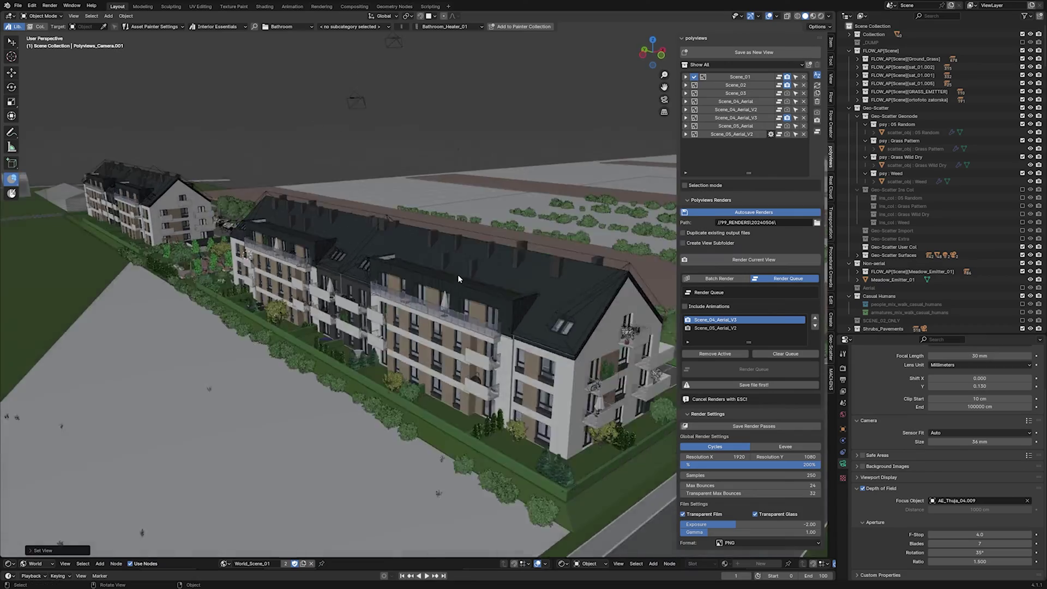
Step: Activate the Scene_04_Aerial view of the housing estate and orbit around it
middle_drag(457, 278, 404, 322)
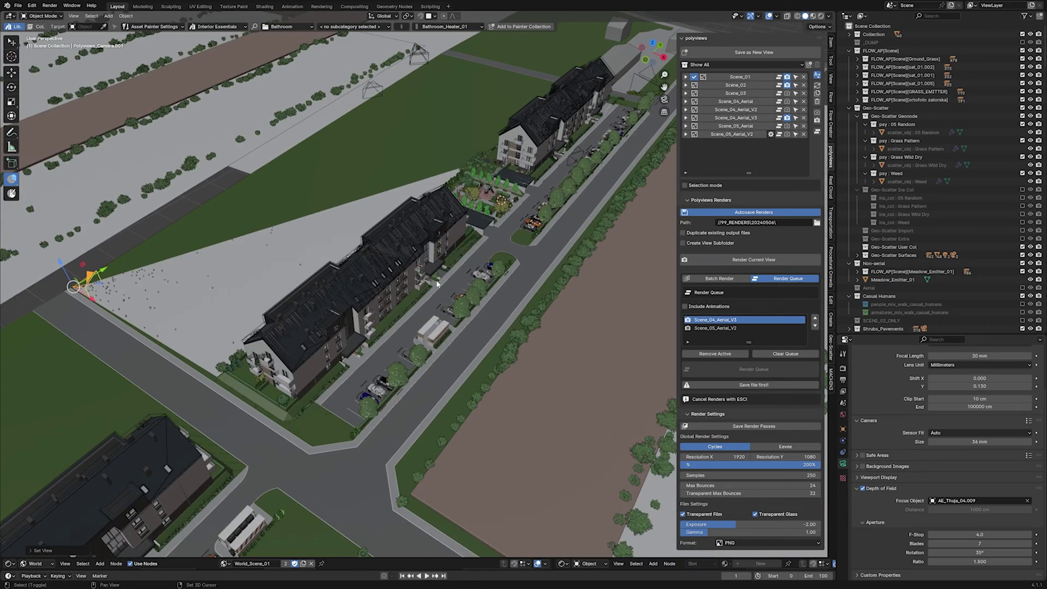
click(736, 102)
middle_drag(327, 306, 428, 311)
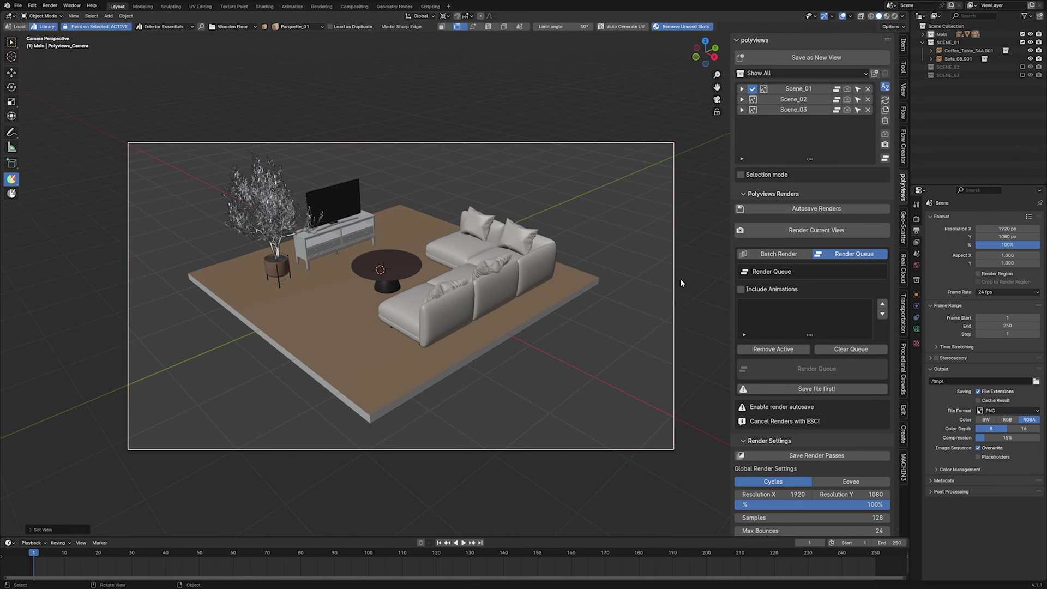
Step: Set the global render resolution height to 1920, then switch to the Scene_01 view
scroll(806, 300, down, 4)
click(866, 416)
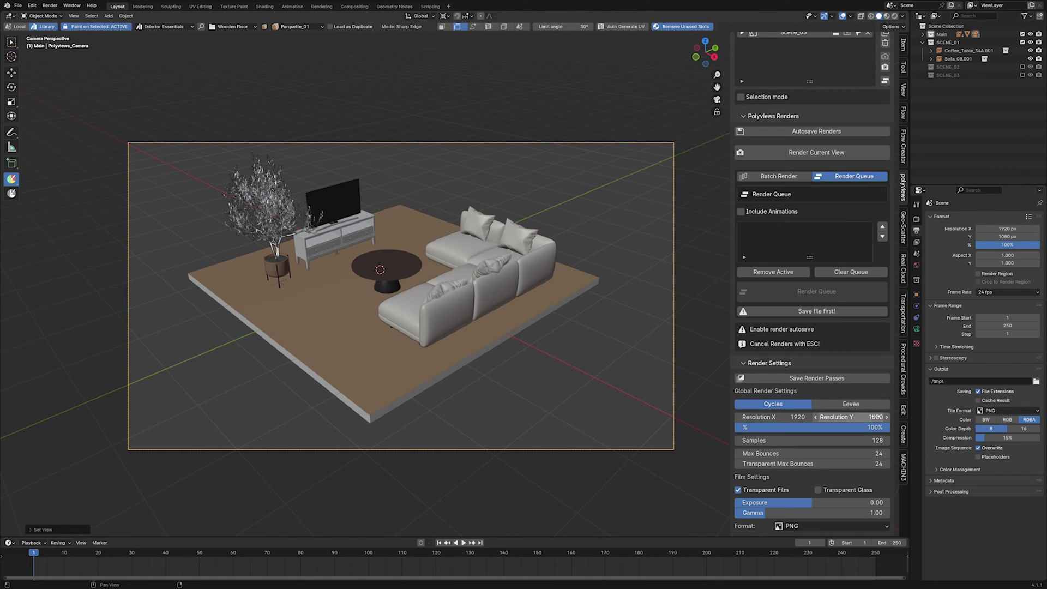
text(1920)
key(Return)
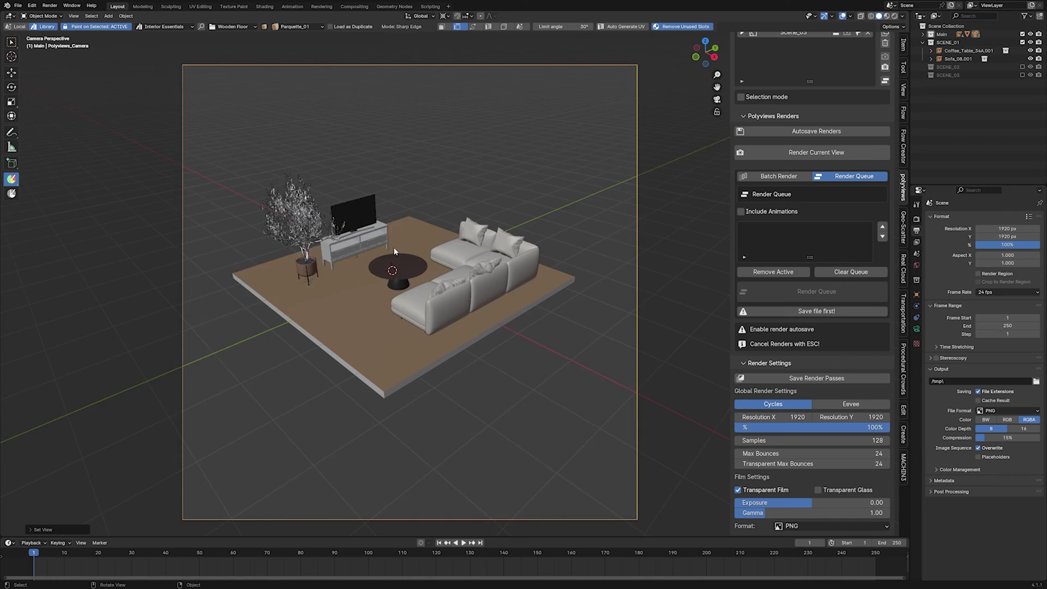
scroll(771, 90, up, 4)
click(793, 100)
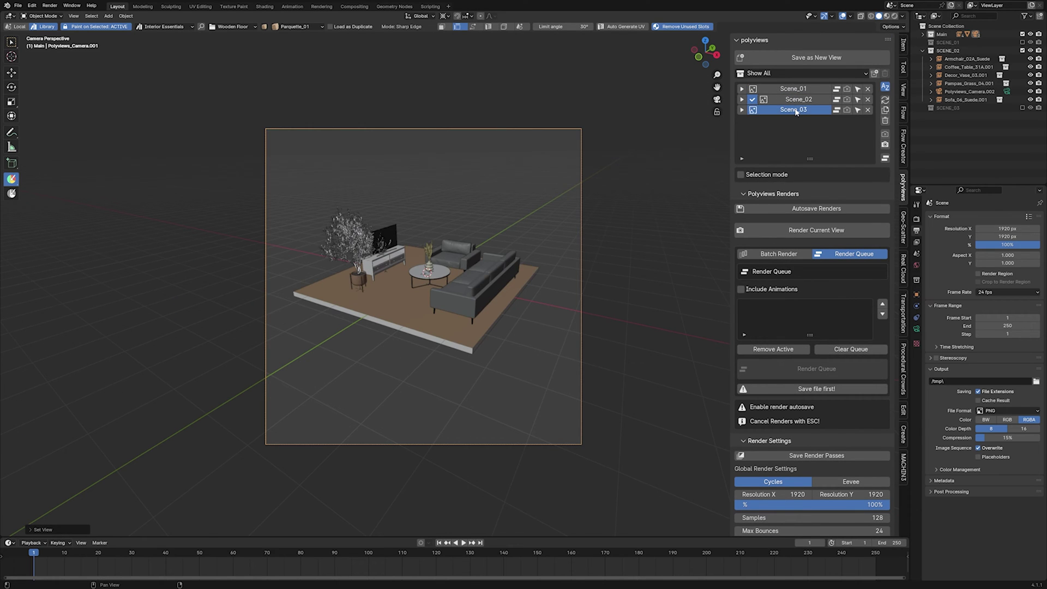
click(797, 89)
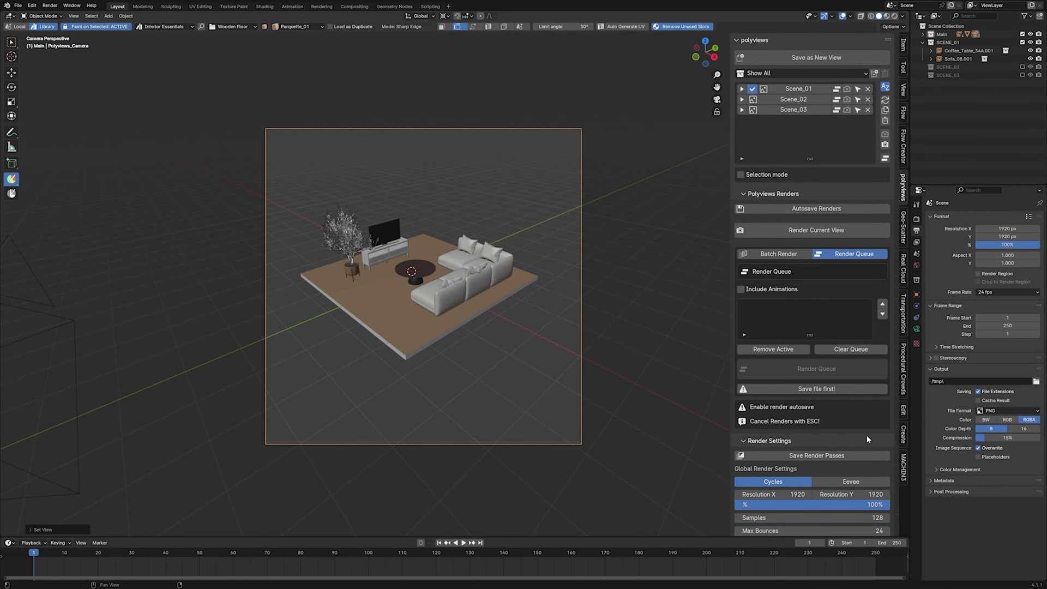
Step: Set global render samples to 400 and turn off Transparent Film
double_click(872, 505)
key(Tab)
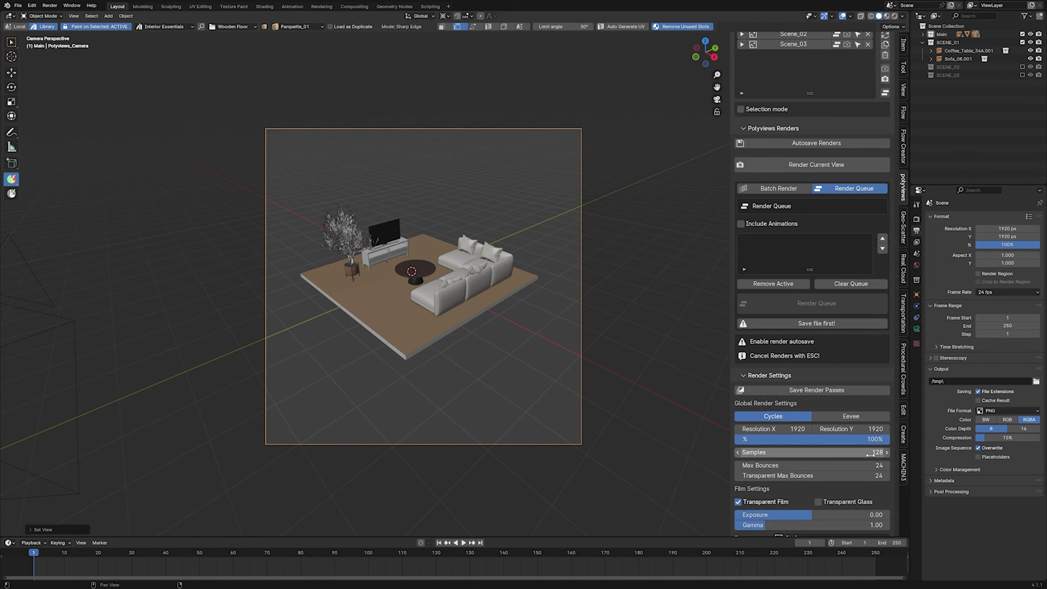
text(400)
key(Return)
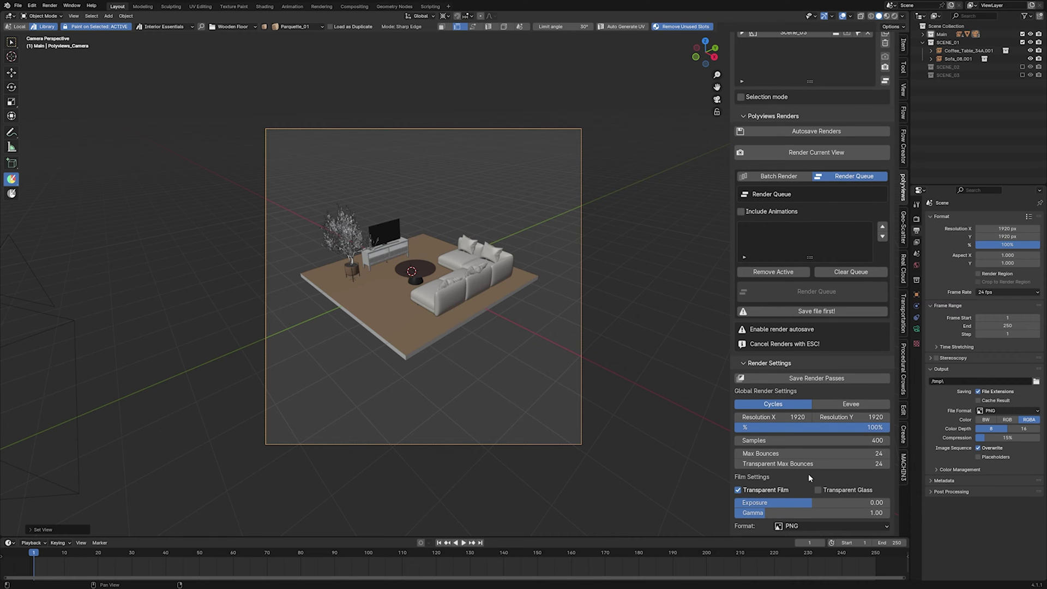
scroll(691, 456, up, 2)
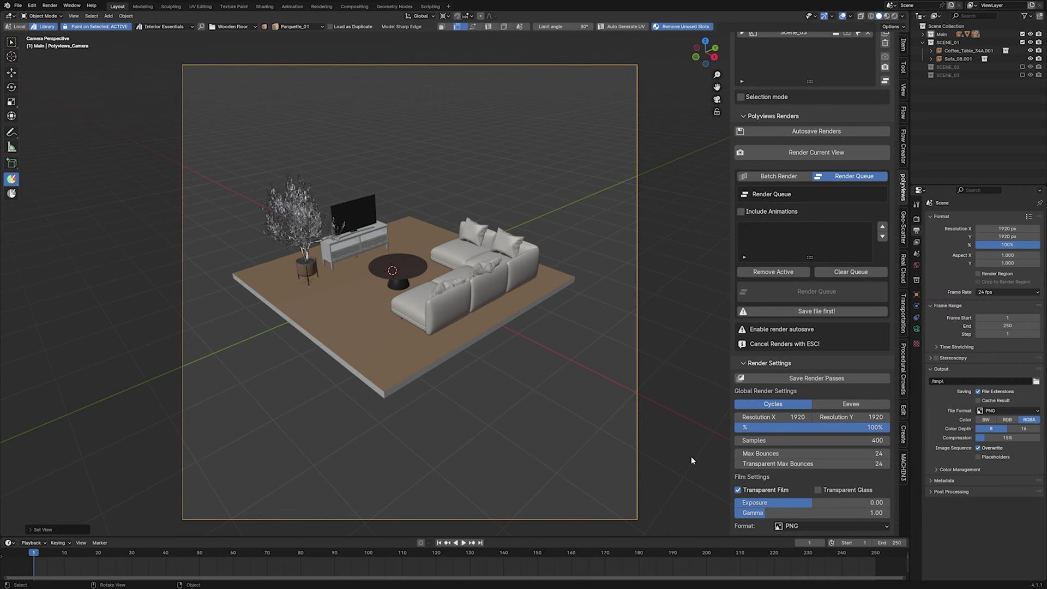
click(780, 490)
Step: Preview the scene in Rendered shading, then return to Solid shading
key(z)
click(531, 264)
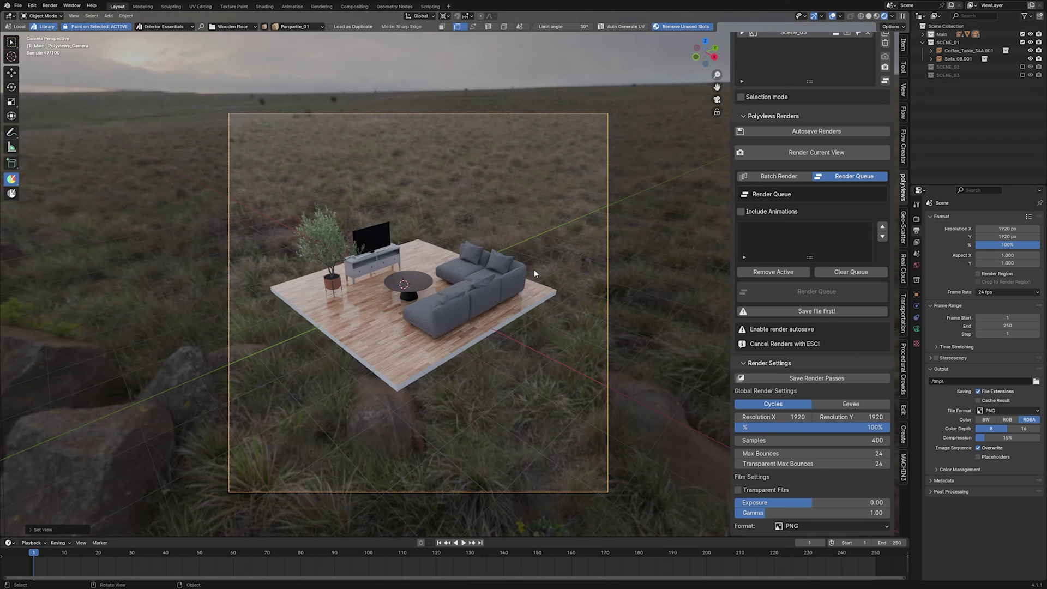
key(z)
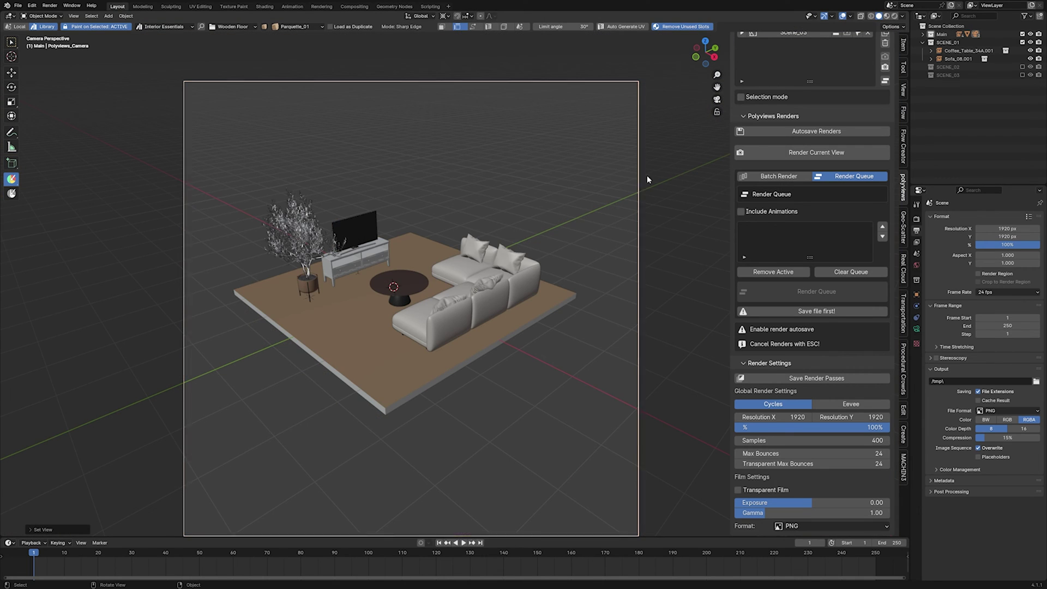
scroll(813, 206, up, 4)
Step: Give Scene_02 its own render settings with Transparent Film enabled
click(789, 100)
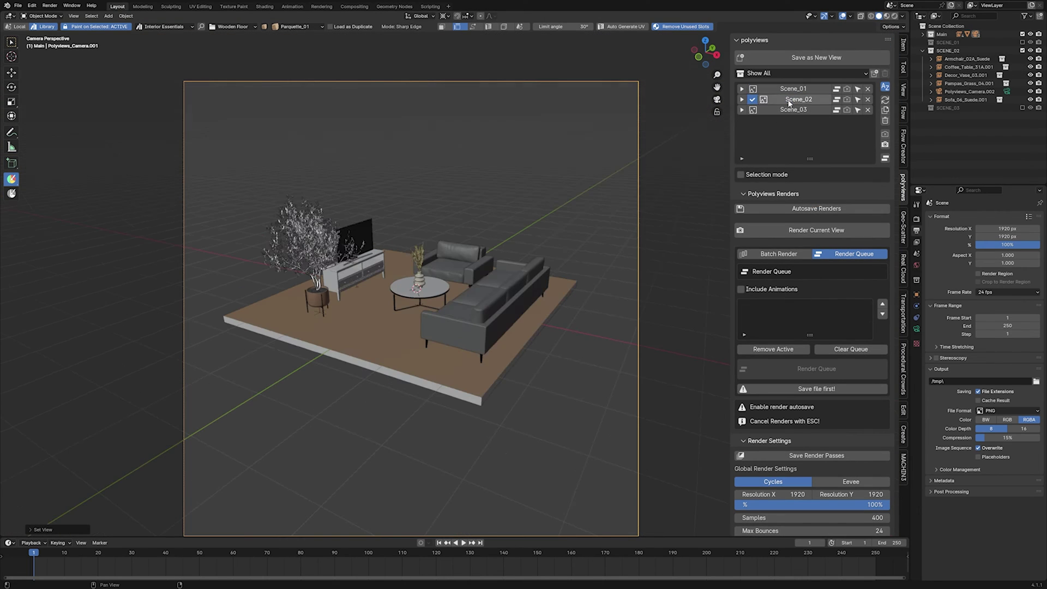
double_click(744, 100)
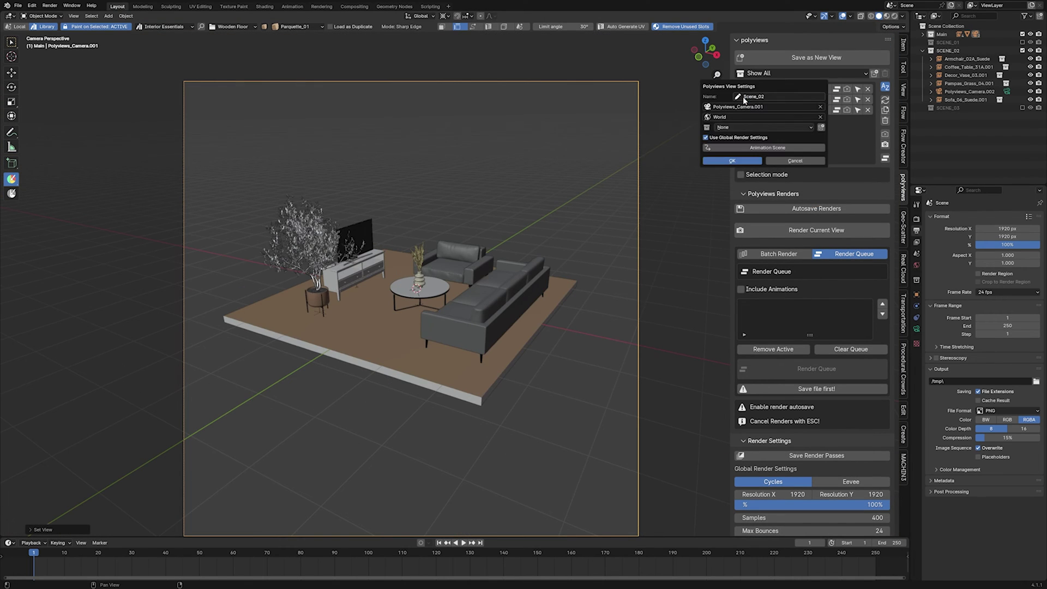
click(708, 138)
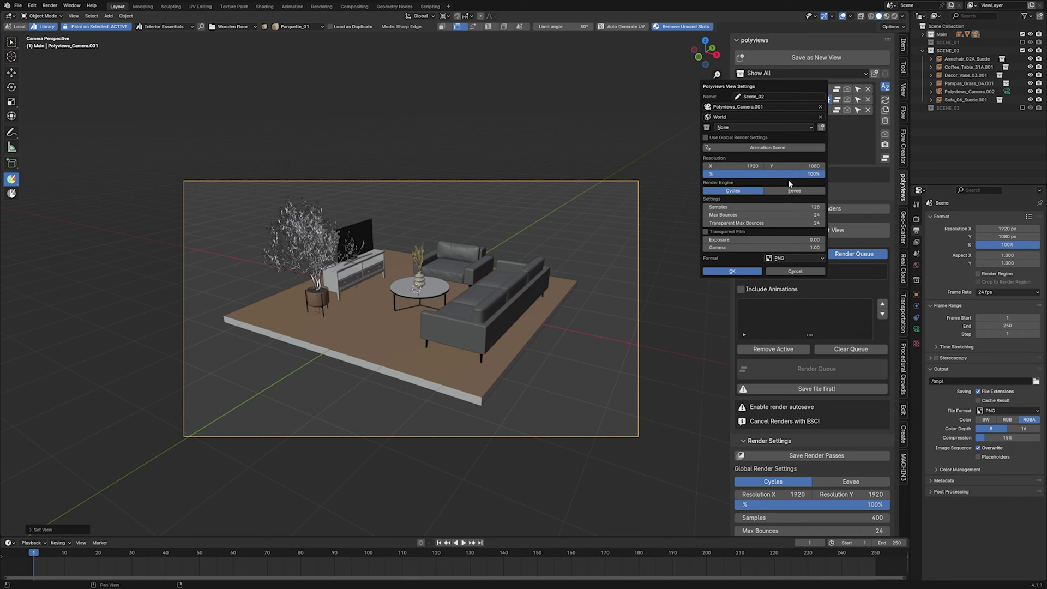
click(742, 232)
click(732, 271)
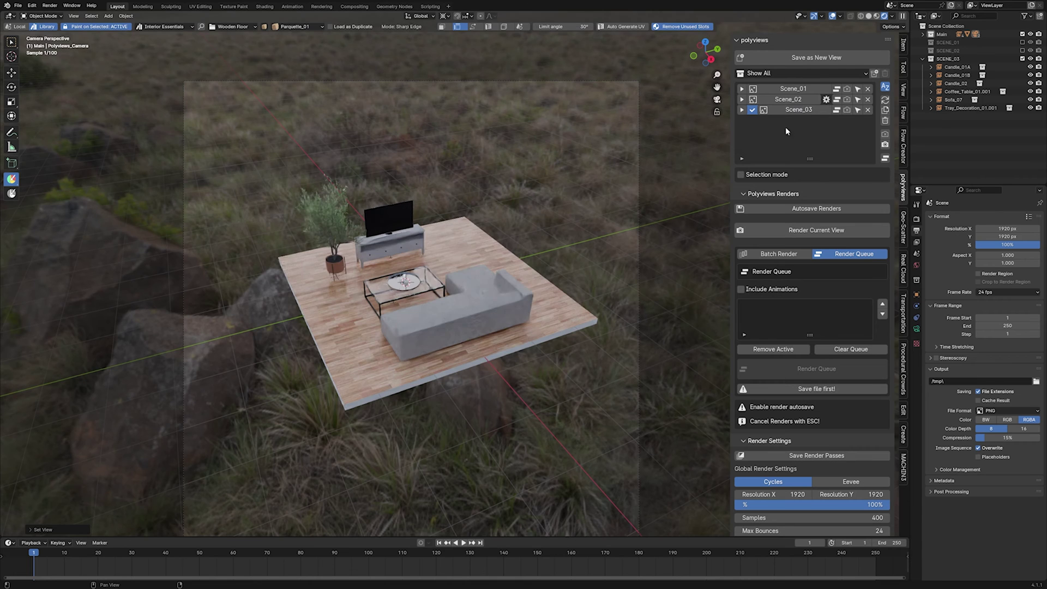
Step: Give Scene_03 its own render settings with a 1280 × 1920 resolution
double_click(785, 110)
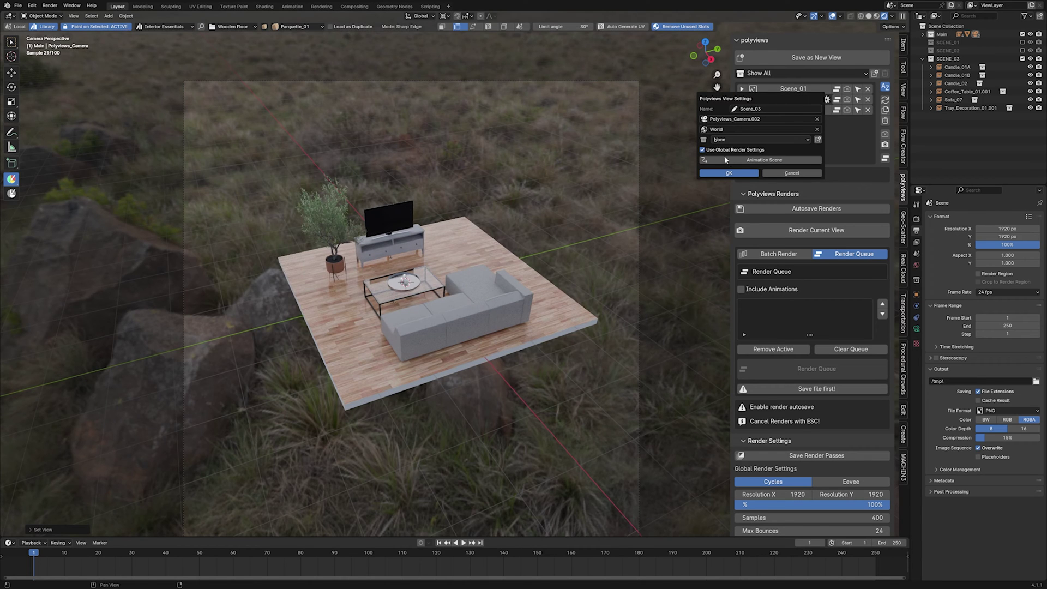
click(703, 150)
click(720, 178)
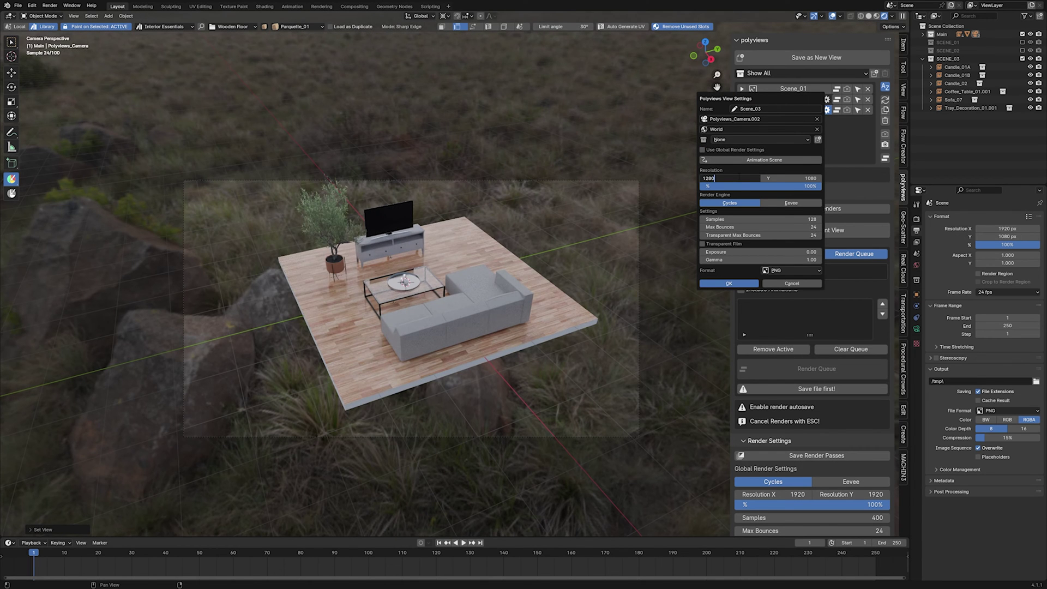
text(1280)
key(Return)
click(796, 178)
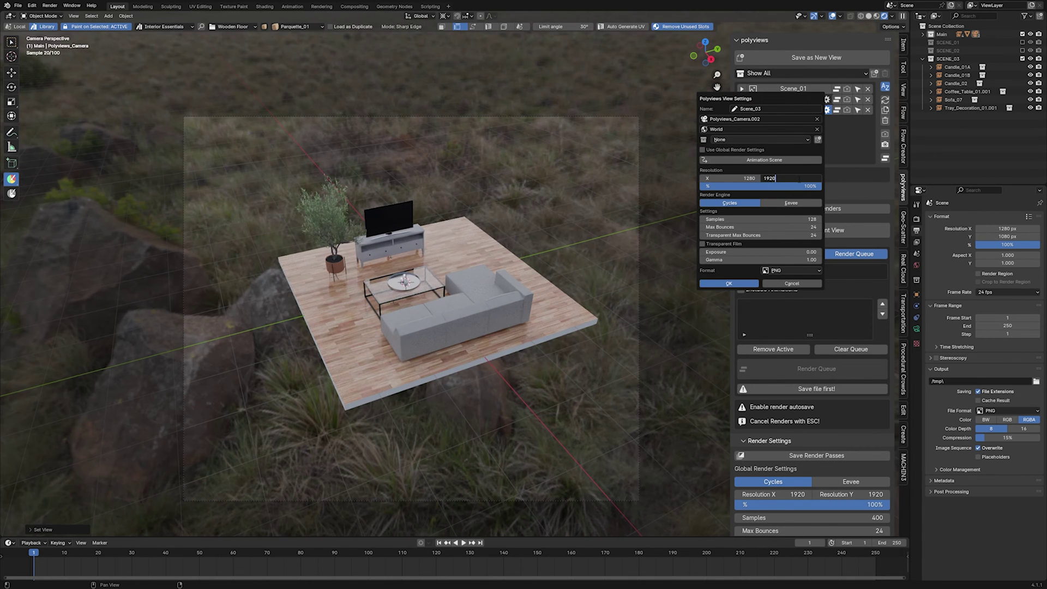
key(Return)
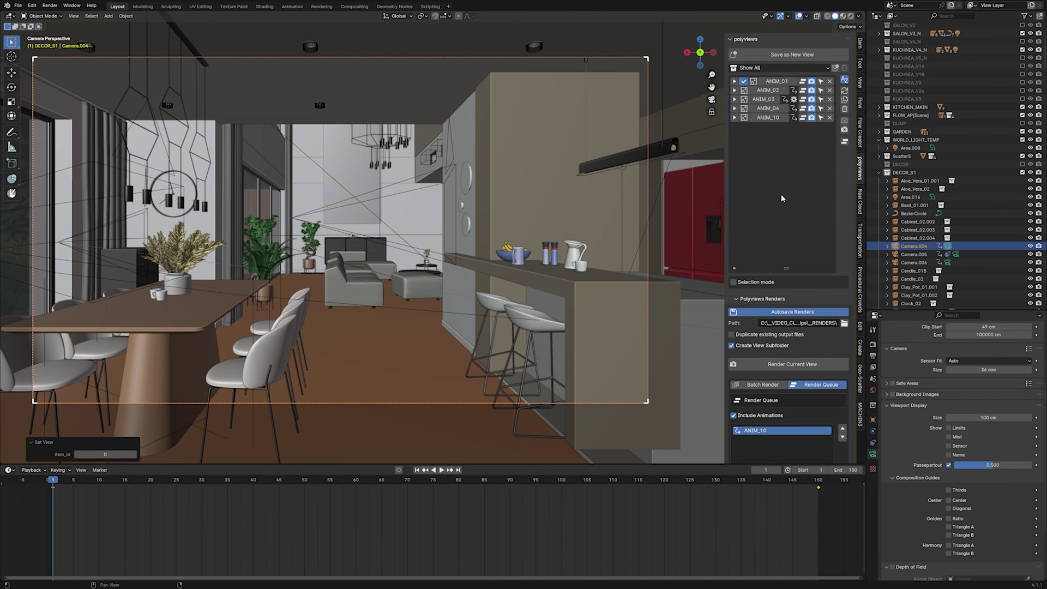
Step: Enable Animation Scene in the ANIM_01 view settings
click(752, 82)
click(757, 131)
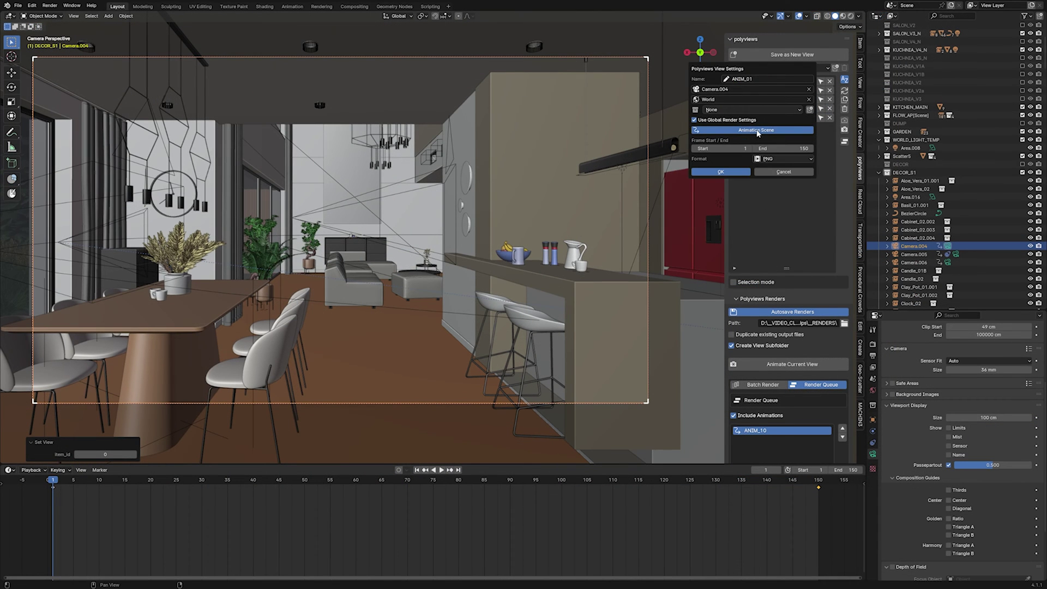
click(729, 172)
click(61, 375)
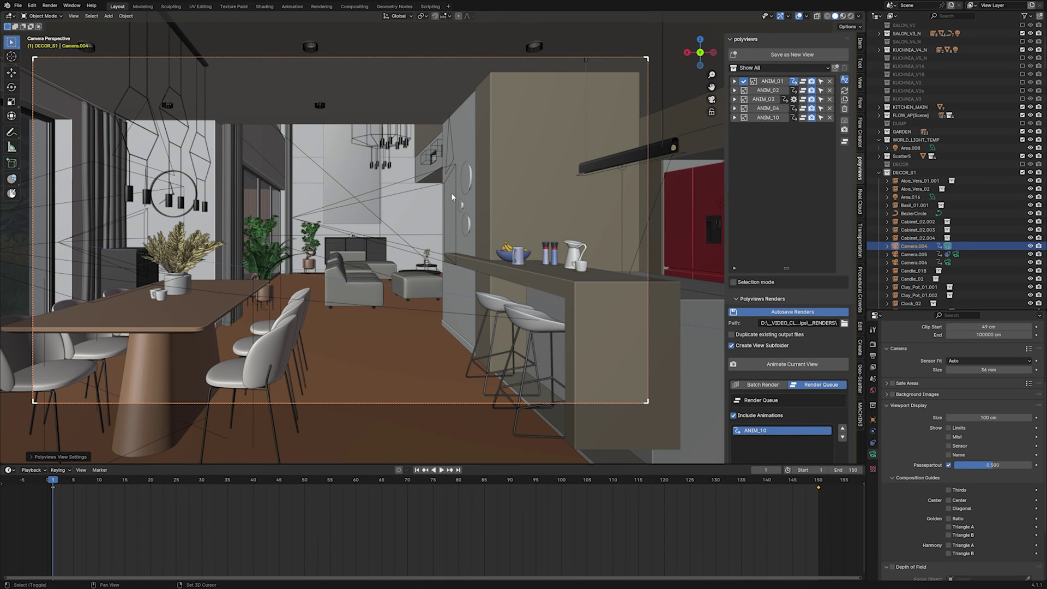
Step: Play the animation, then switch through the ANIM_02, ANIM_03 and ANIM_04 views
key(space)
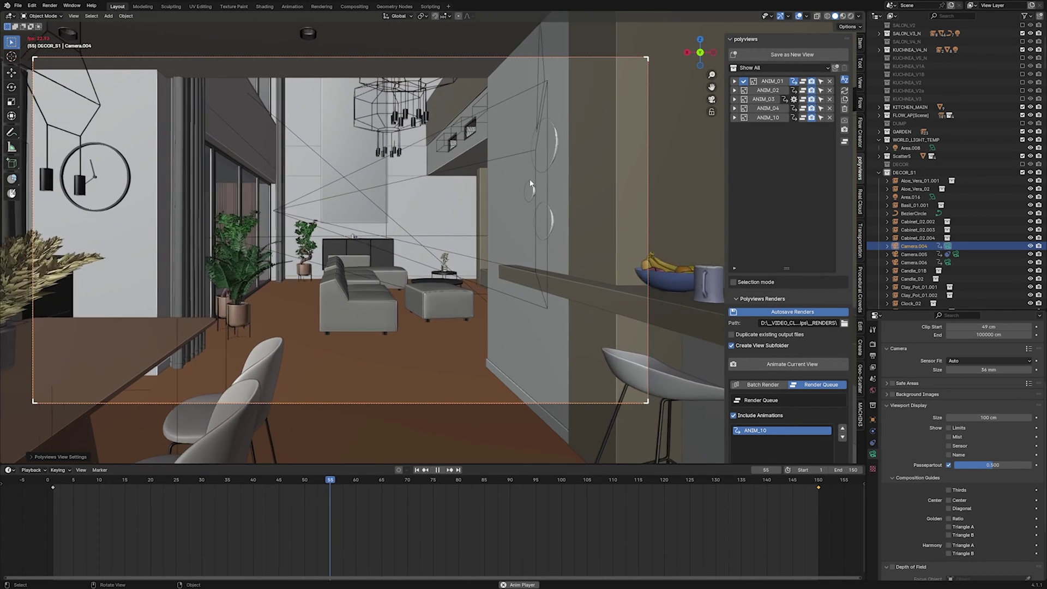
click(743, 90)
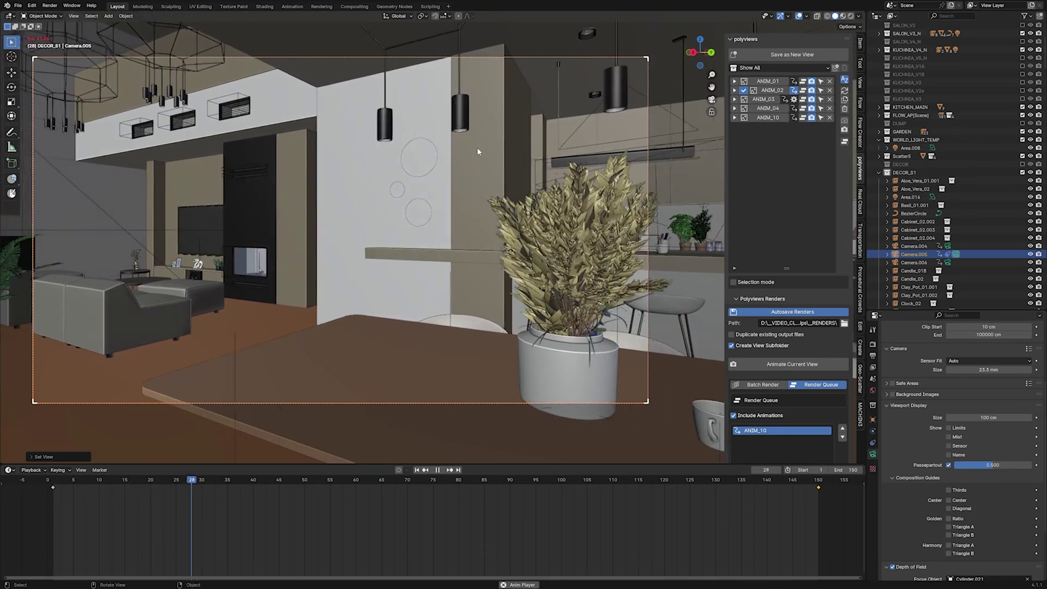
click(743, 99)
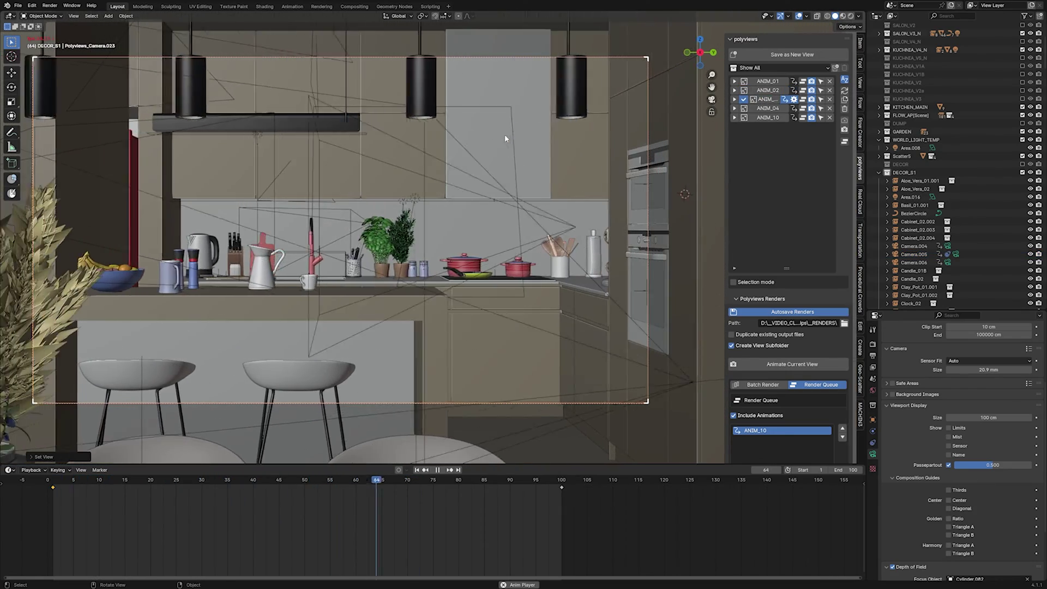
click(772, 108)
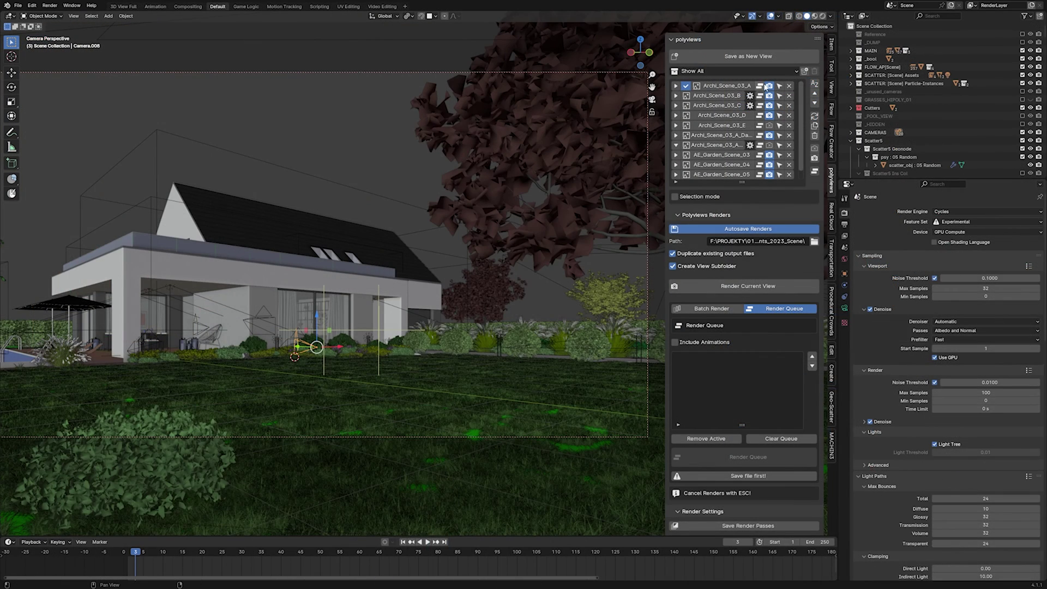
Step: Queue the Archi_Scene_03 views, save the file first, and start rendering the queue
click(760, 86)
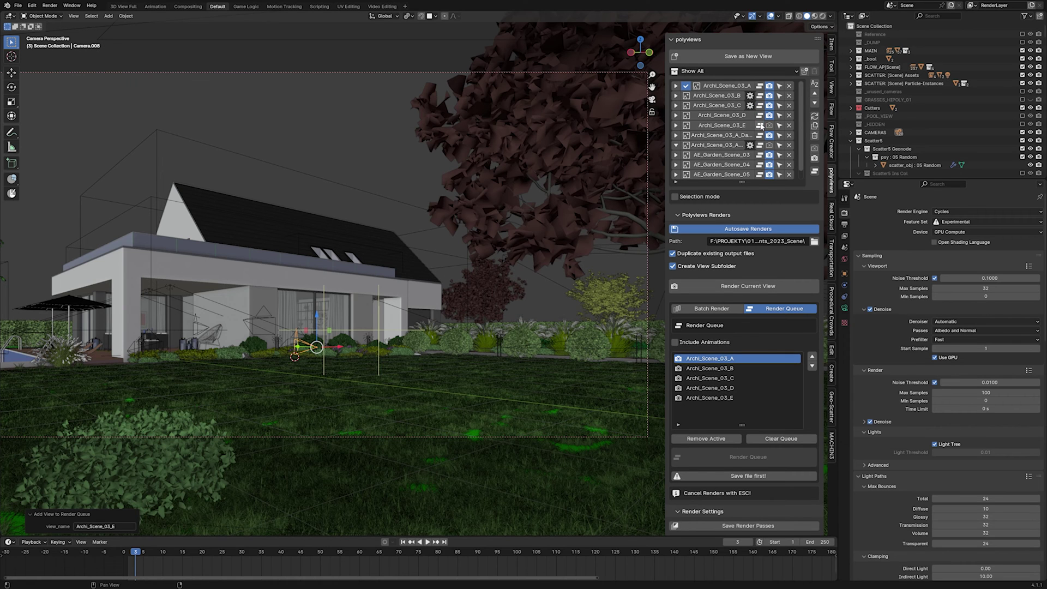
click(717, 309)
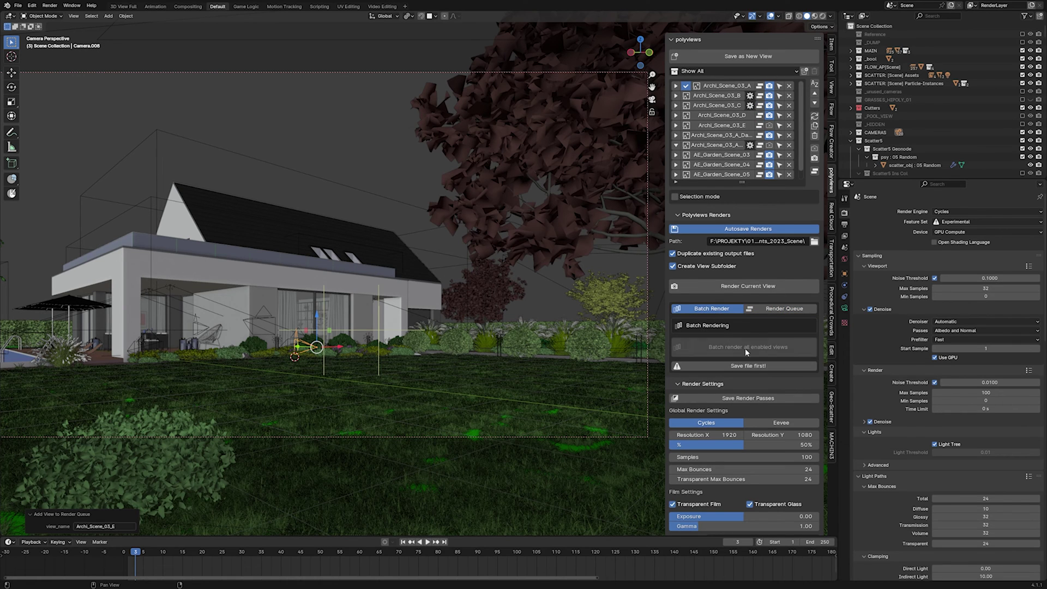
click(777, 309)
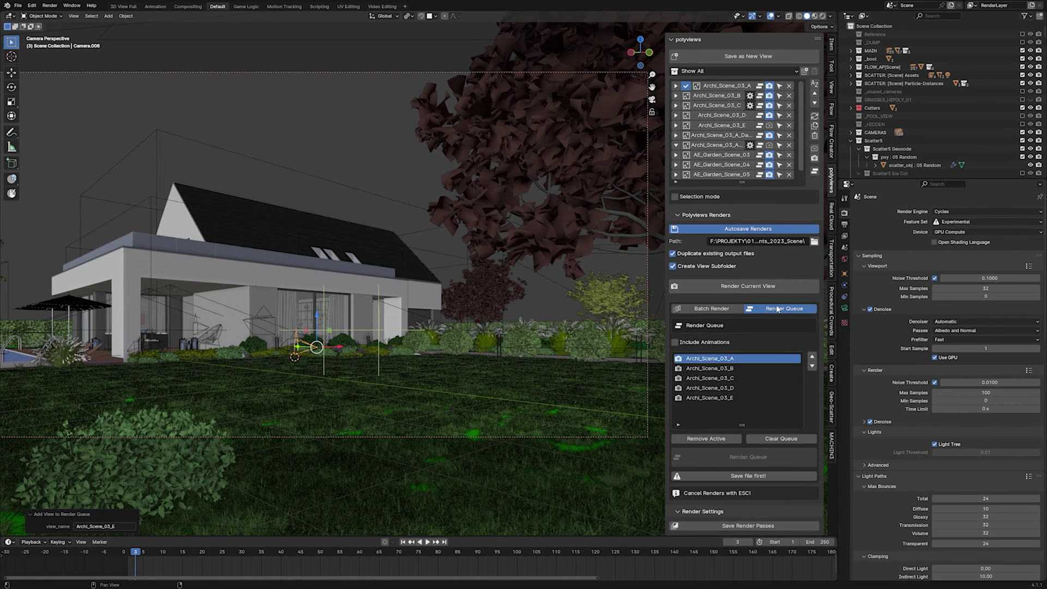
click(756, 475)
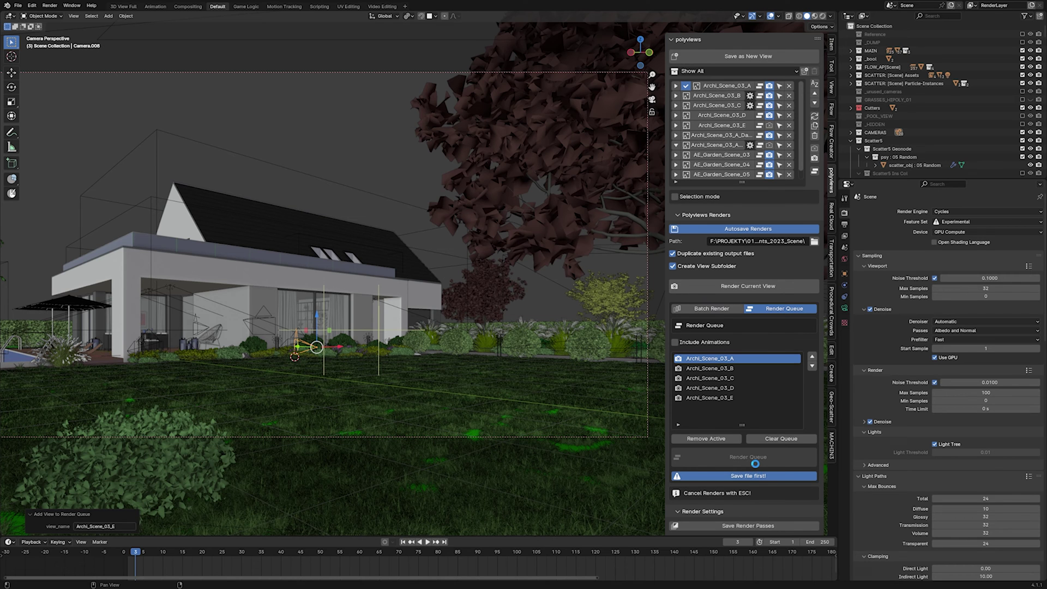
click(755, 461)
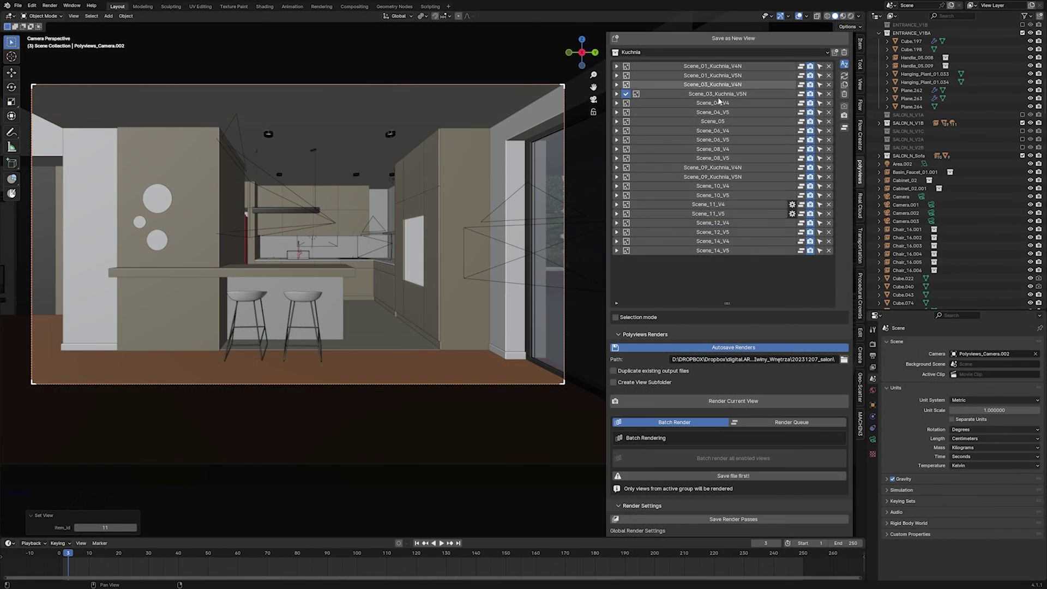
Step: Activate Scene_05, filter to the Salon group, and switch to Scene_07 then Scene_13
click(709, 121)
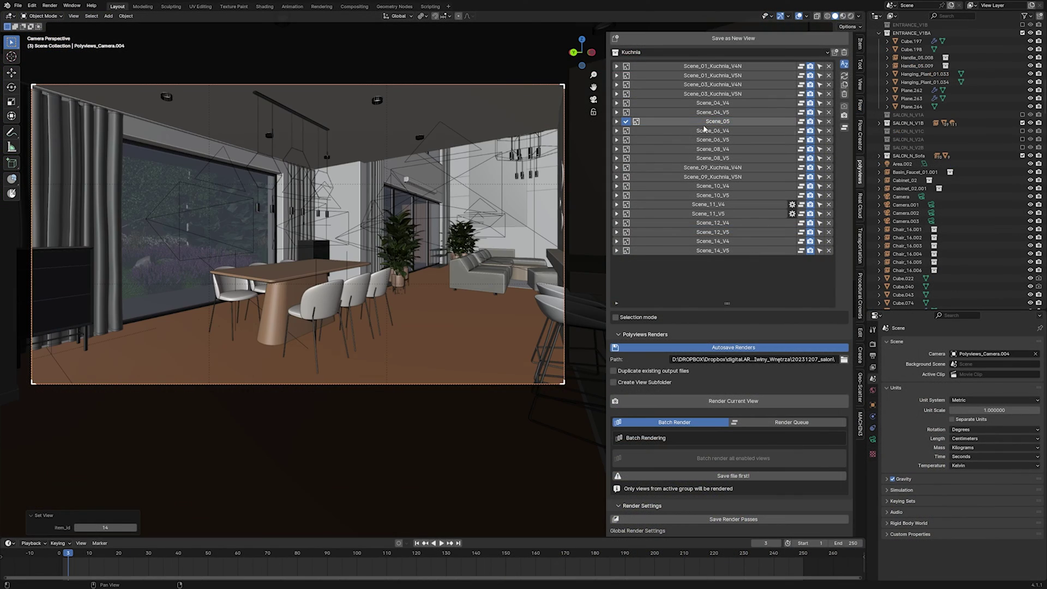
click(716, 51)
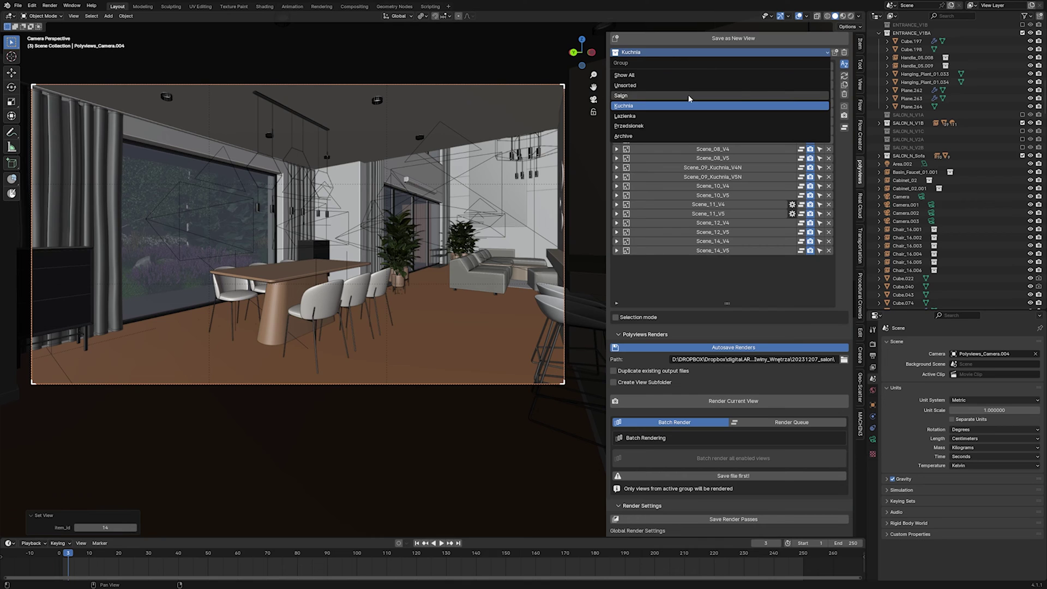
click(708, 95)
click(713, 66)
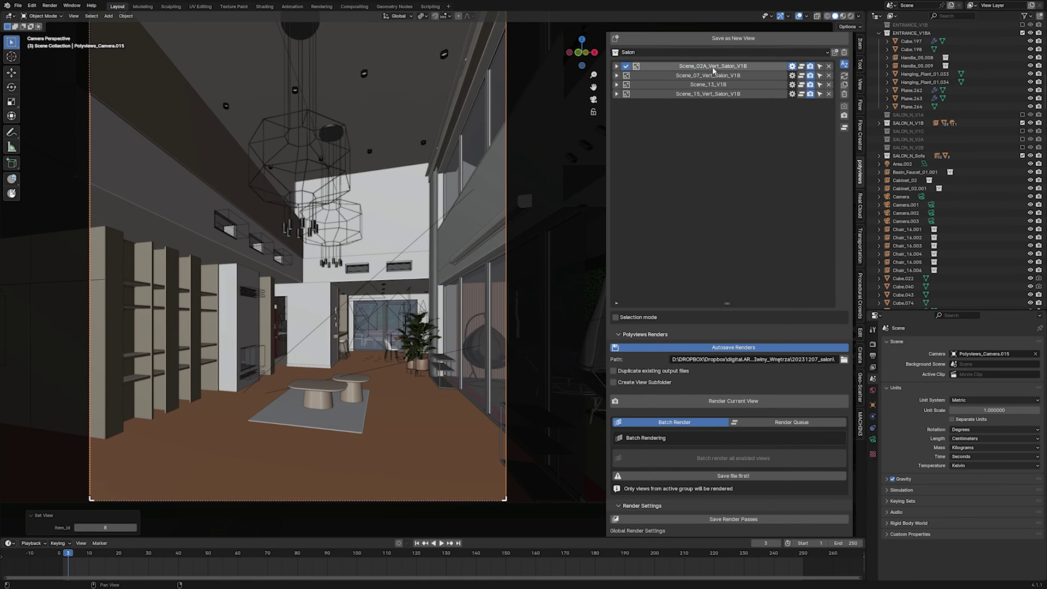
click(714, 76)
click(717, 87)
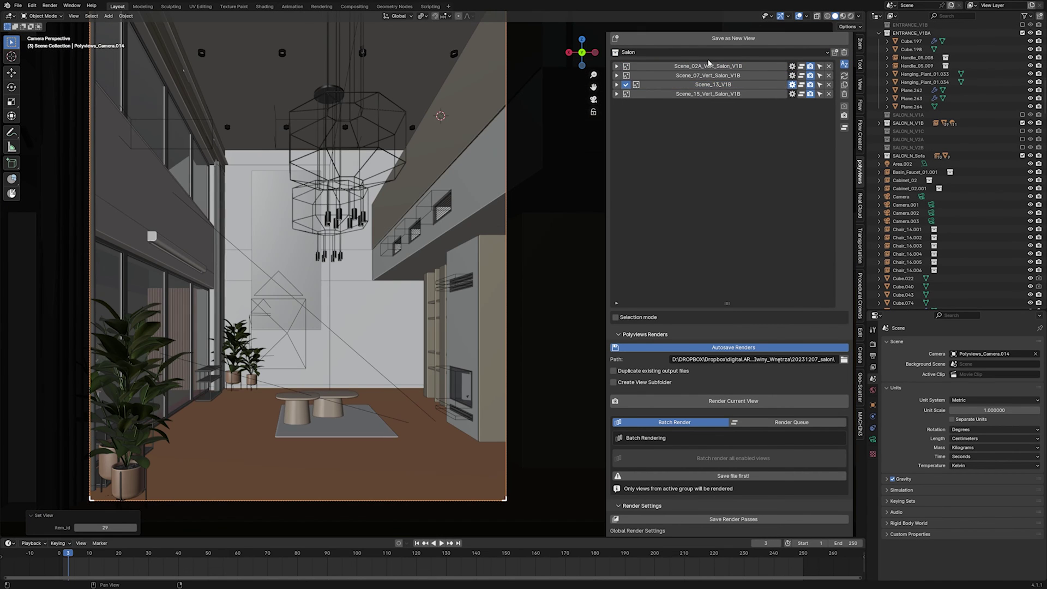
Step: Show the Przedsionek group, activate ENT_V1BA_04, then list and scroll views from all groups
click(708, 52)
click(709, 116)
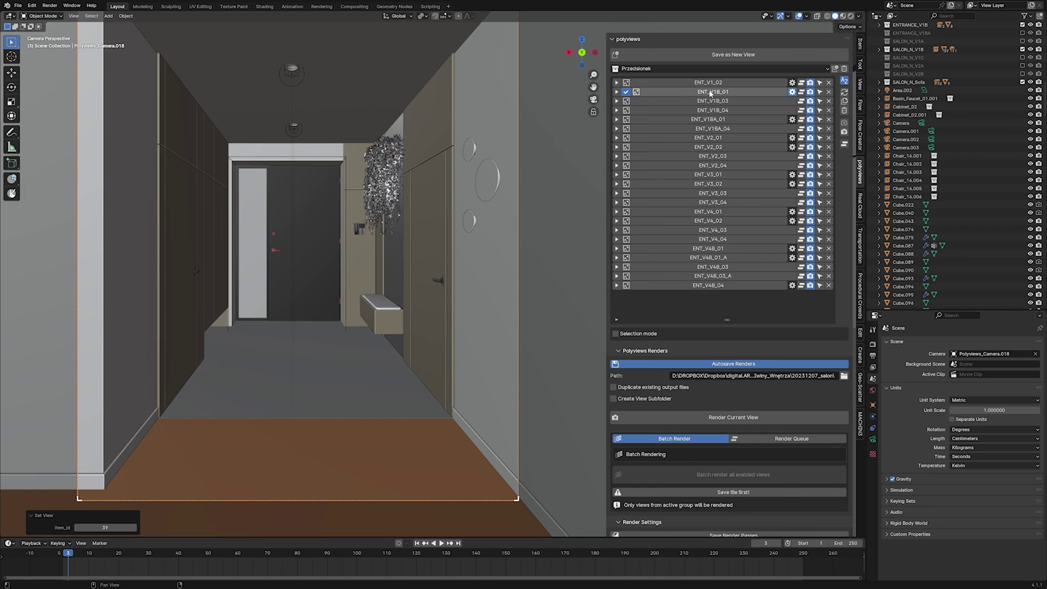
click(714, 129)
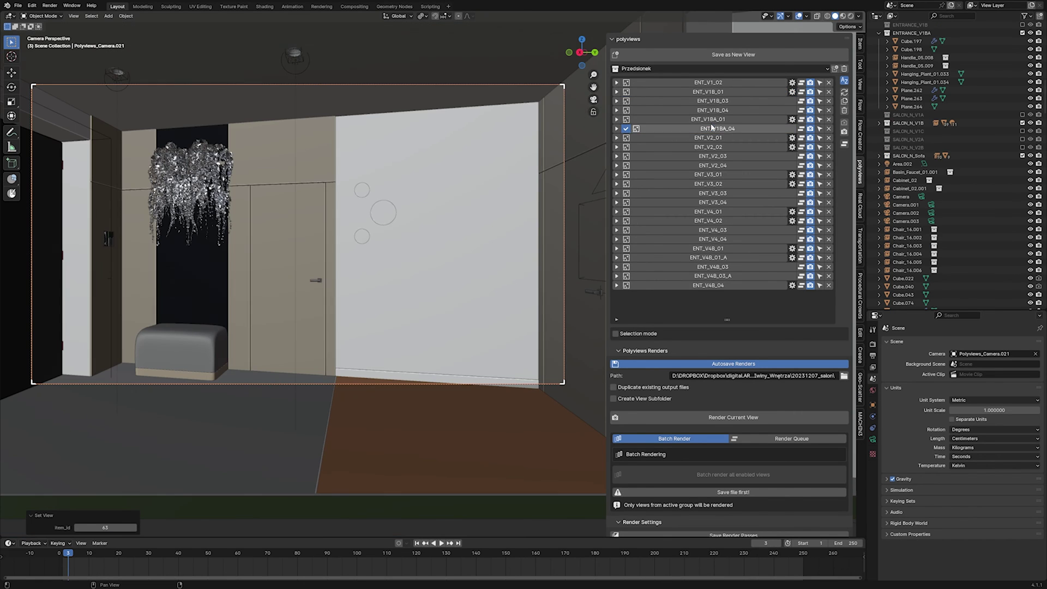
click(718, 69)
click(701, 89)
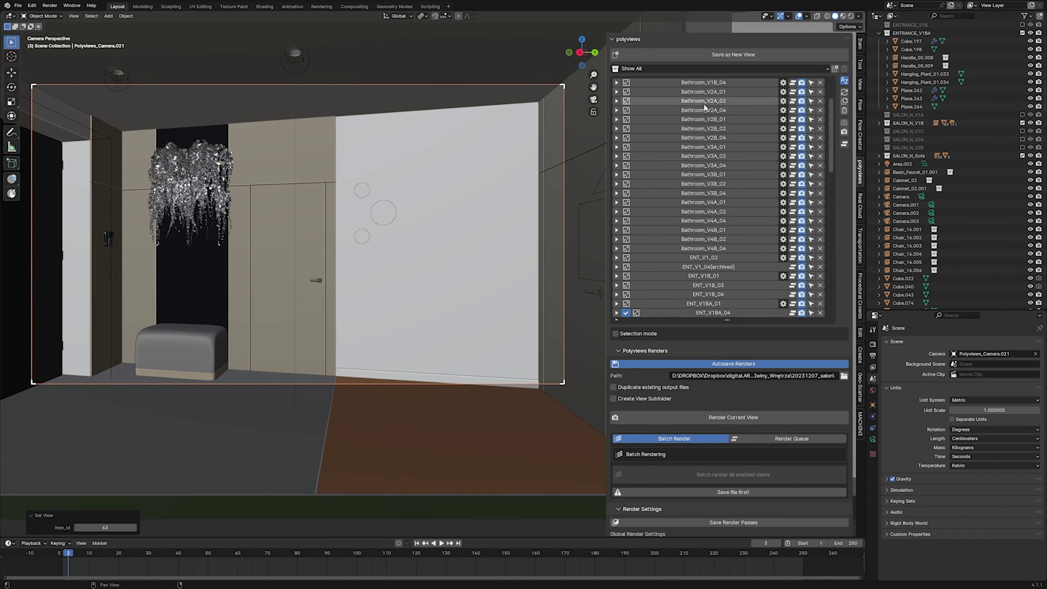
drag(831, 133, 838, 197)
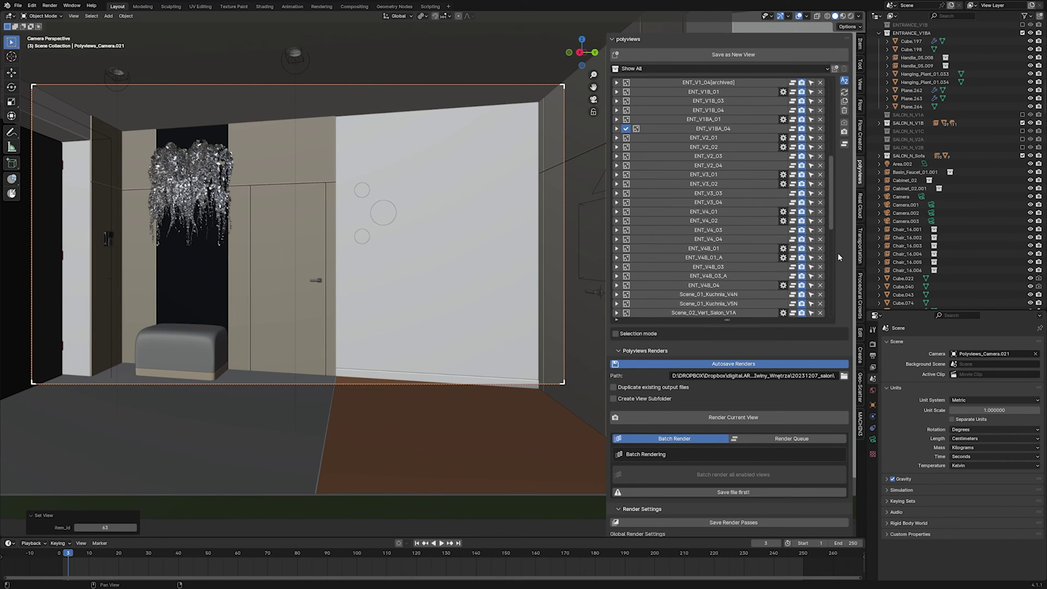
mouse_move(838, 253)
mouse_down()
mouse_move(833, 218)
mouse_move(833, 266)
mouse_move(834, 251)
mouse_up()
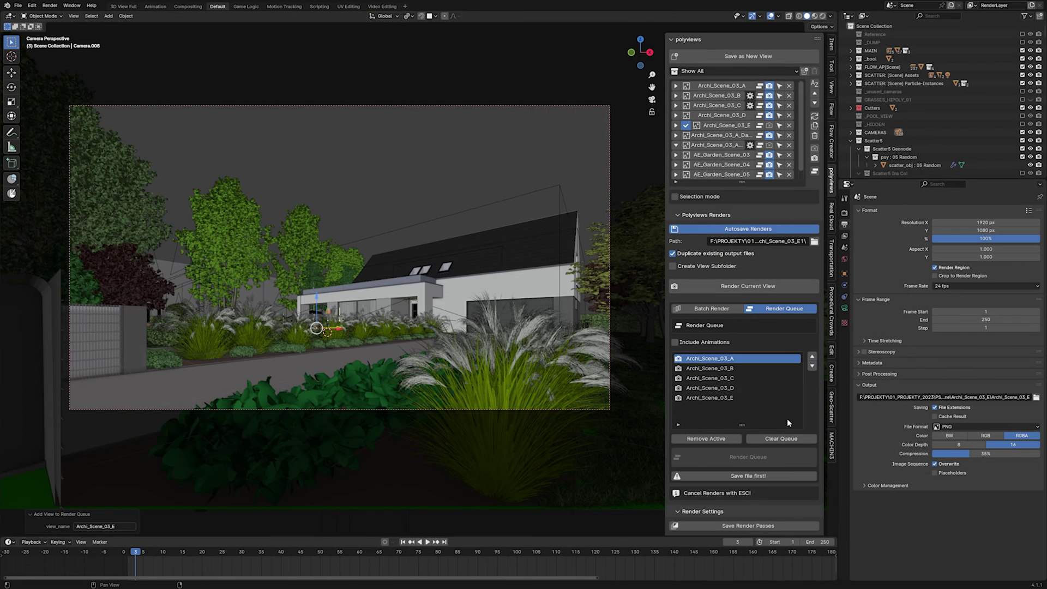
Step: Enable Save Render Passes in the PolyViews Render Settings
scroll(795, 414, down, 5)
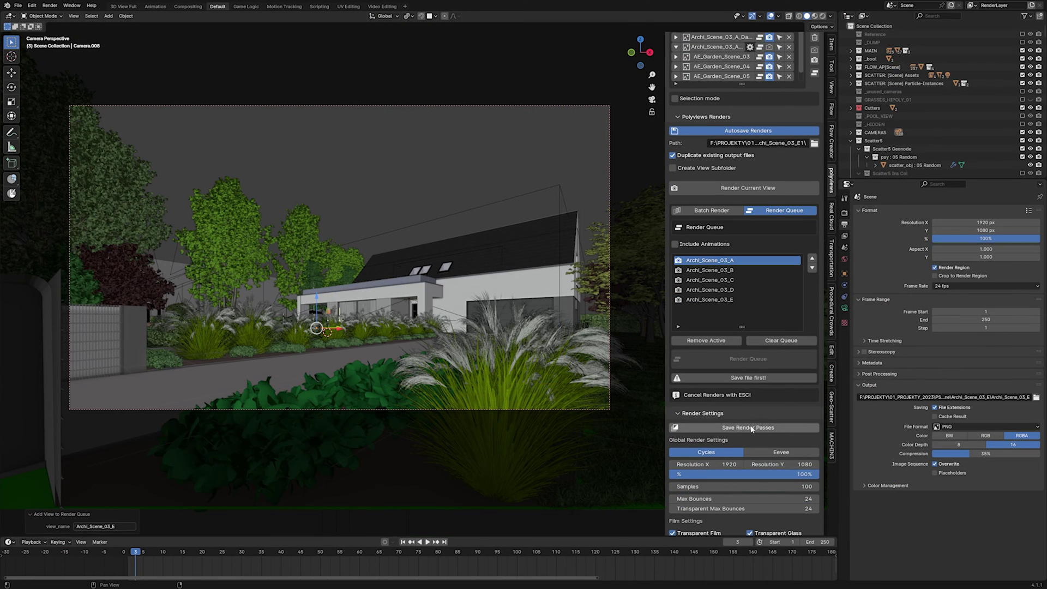
click(751, 428)
click(845, 237)
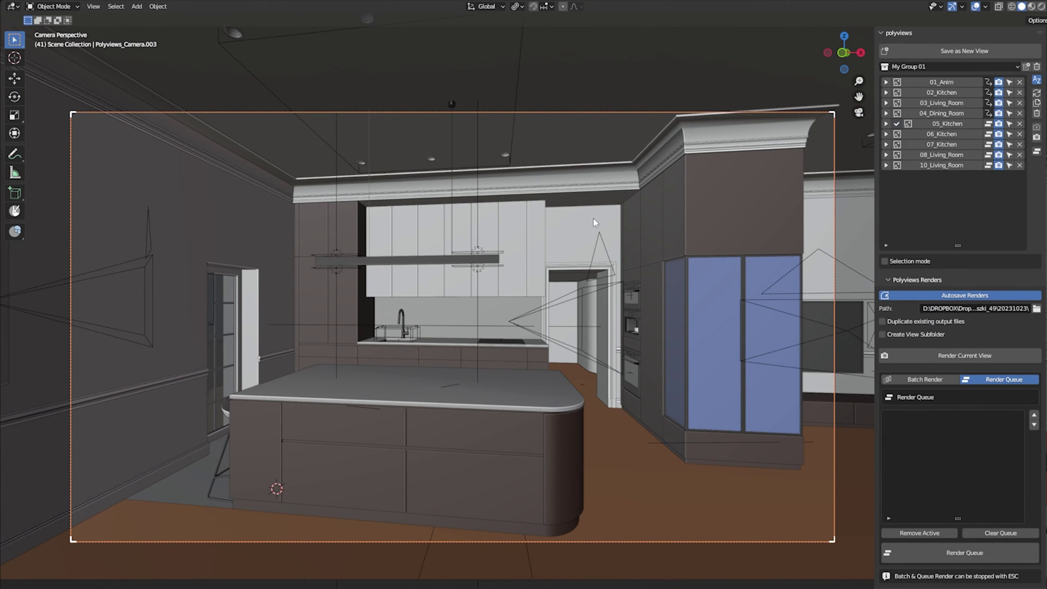
Step: Select 01_Anim, queue 05_Kitchen and 06_Kitchen, save the file and render the queue
click(943, 83)
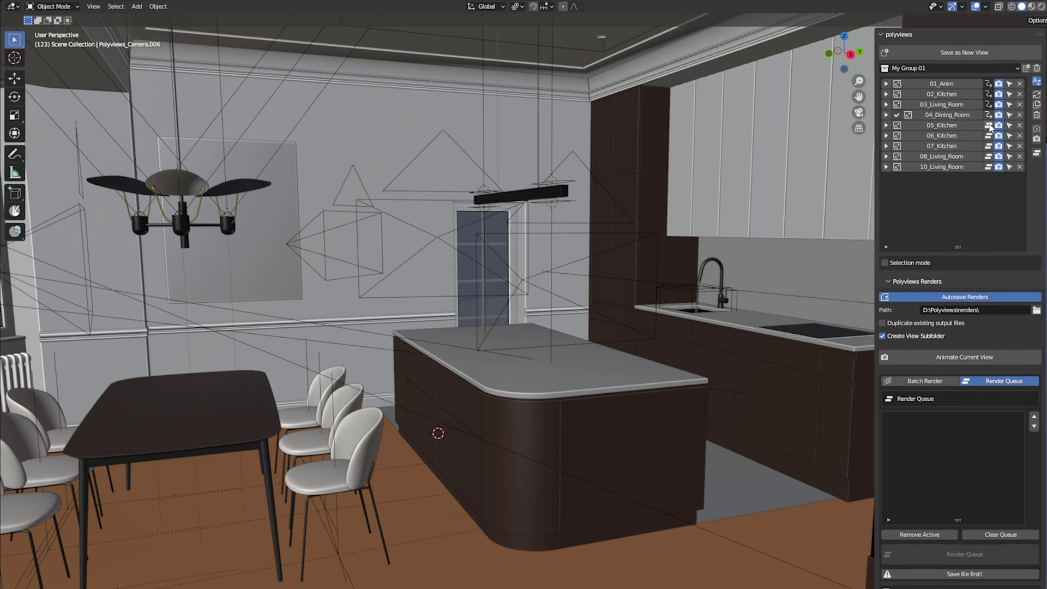
click(988, 124)
click(988, 135)
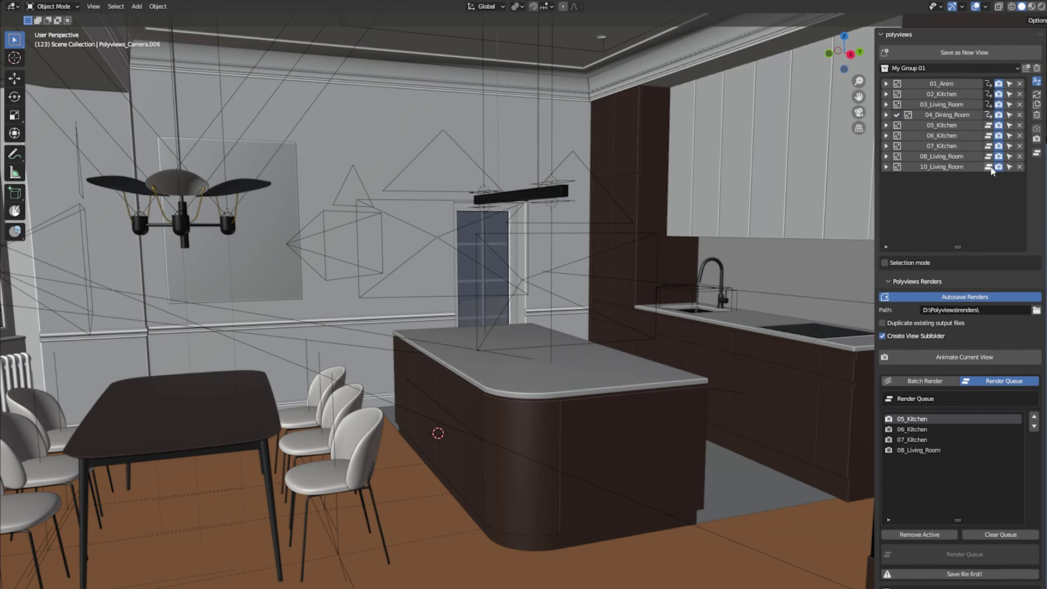
key(ctrl+s)
click(981, 555)
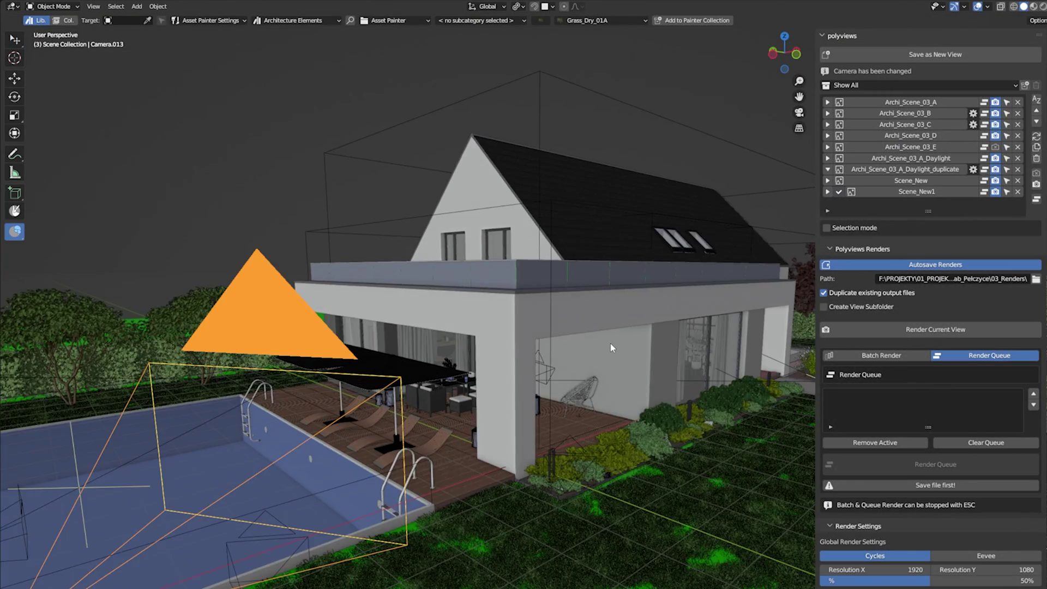
Step: Through the active camera, save the shot as view Scene_New2 and switch to Rendered shading
key(KP_0)
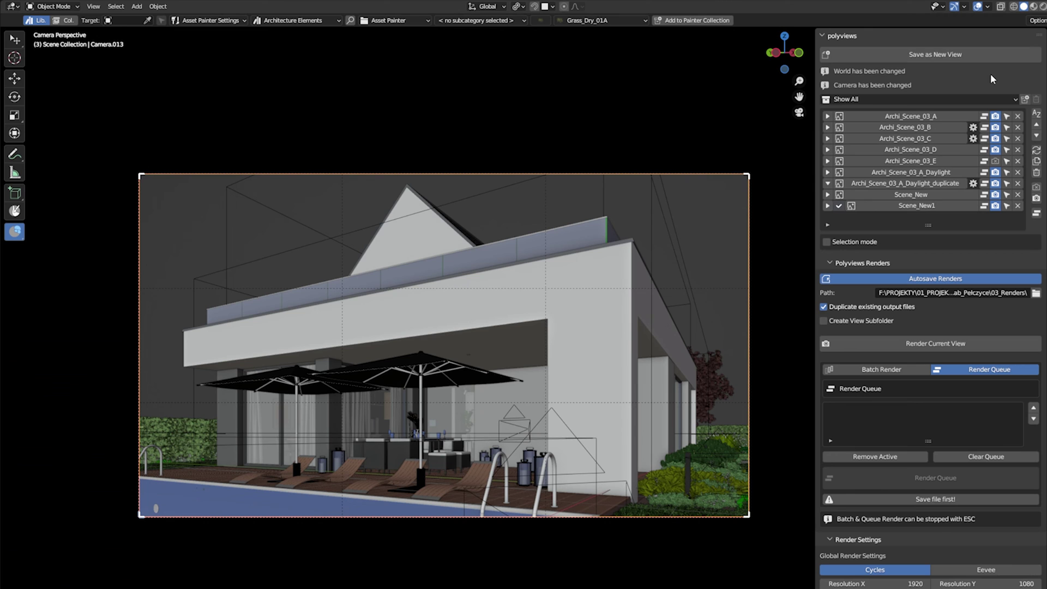
click(953, 54)
text(2)
key(Return)
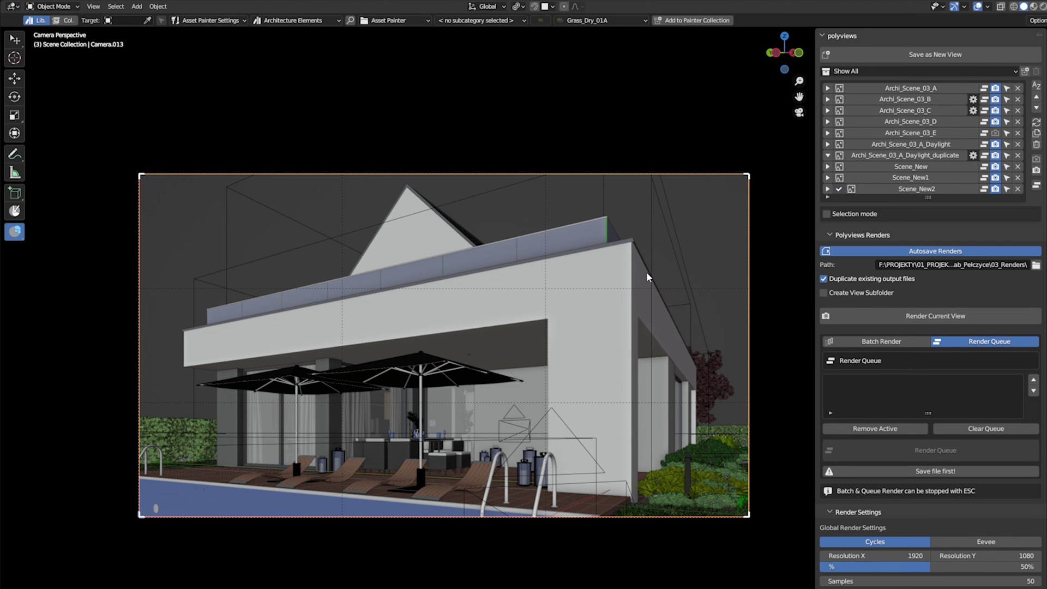
key(z)
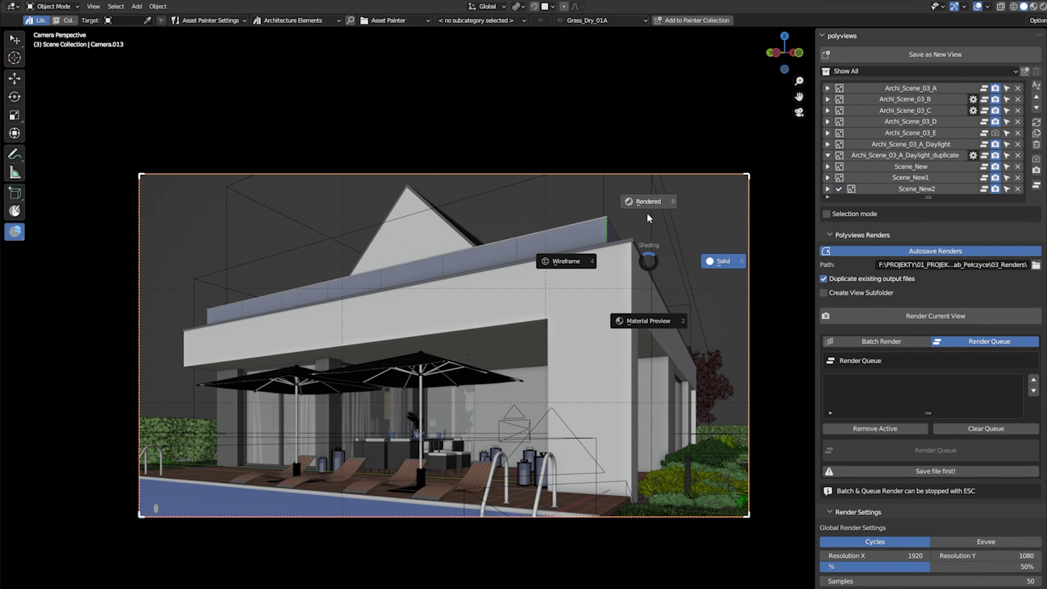
click(652, 200)
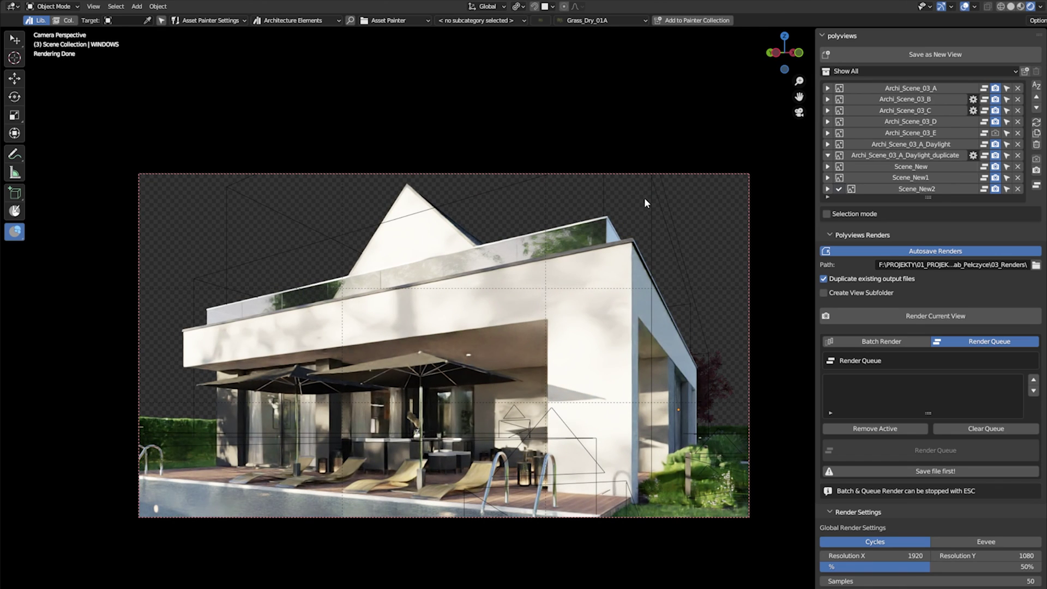
Step: Activate Scene_New2, step through the Salon and Pufa views, then switch to building view 03
click(938, 189)
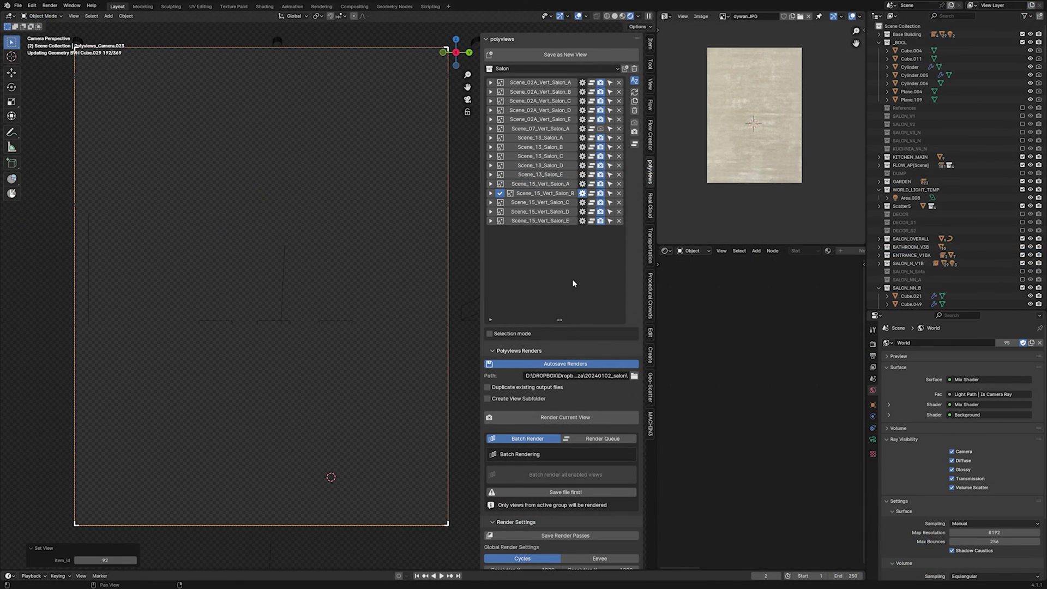
ctrl+scroll(555, 272, down, 1)
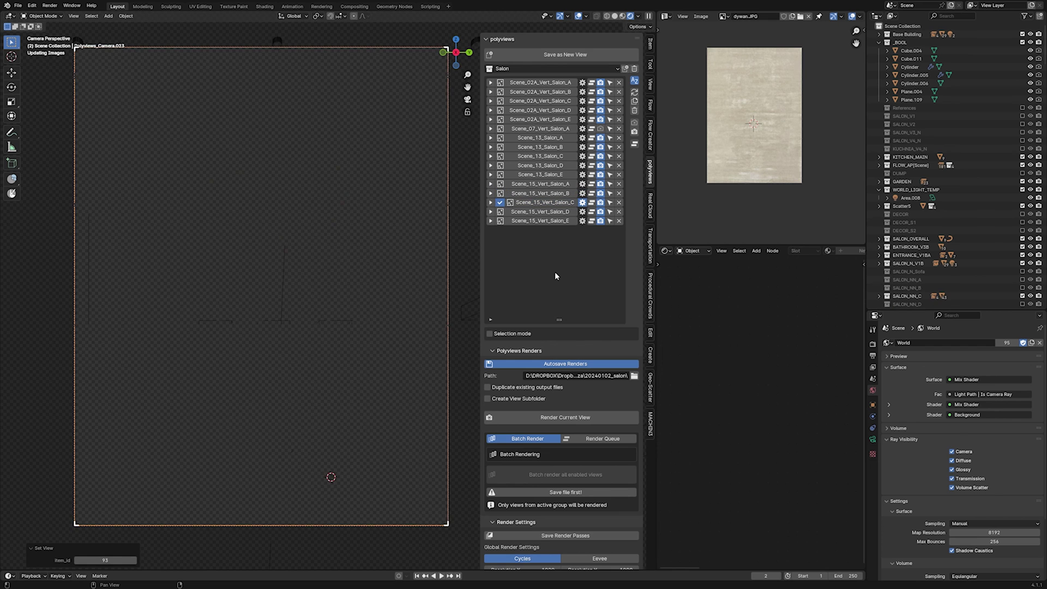
ctrl+scroll(556, 276, down, 1)
ctrl+scroll(561, 242, down, 1)
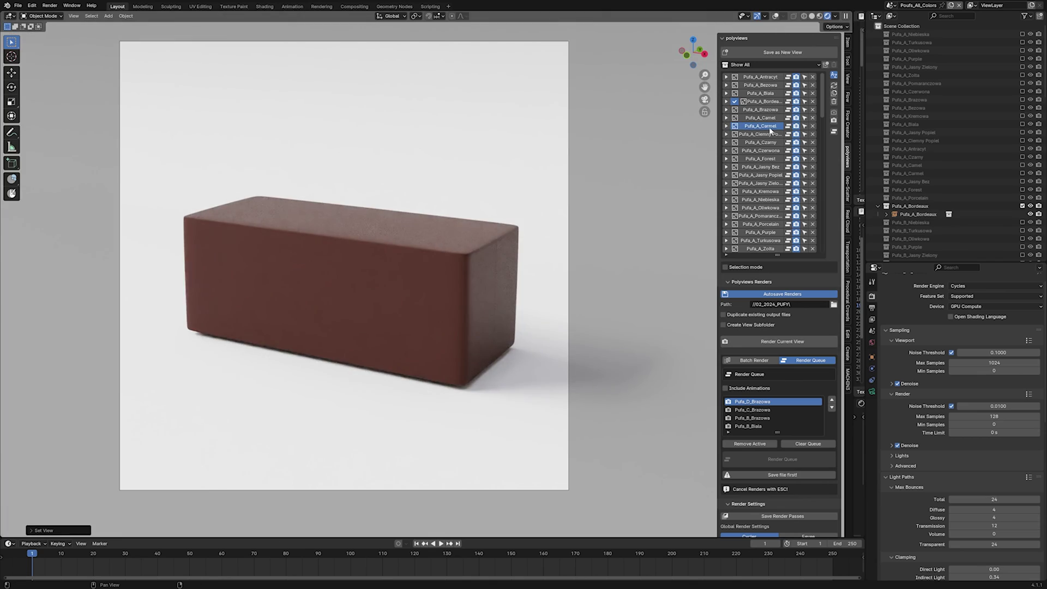
ctrl+scroll(770, 131, down, 15)
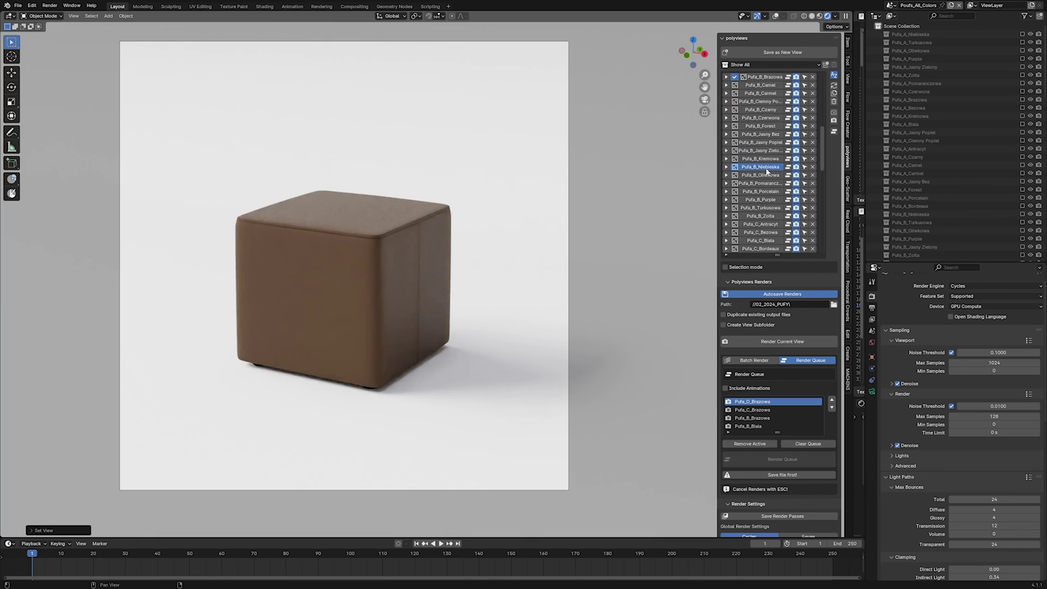
ctrl+scroll(767, 172, down, 20)
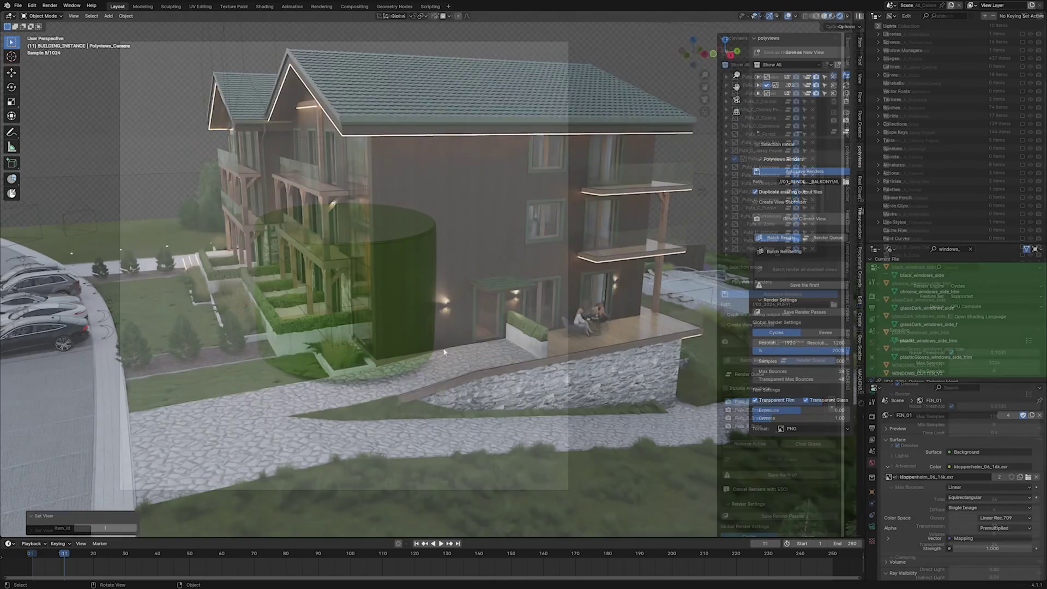
click(792, 94)
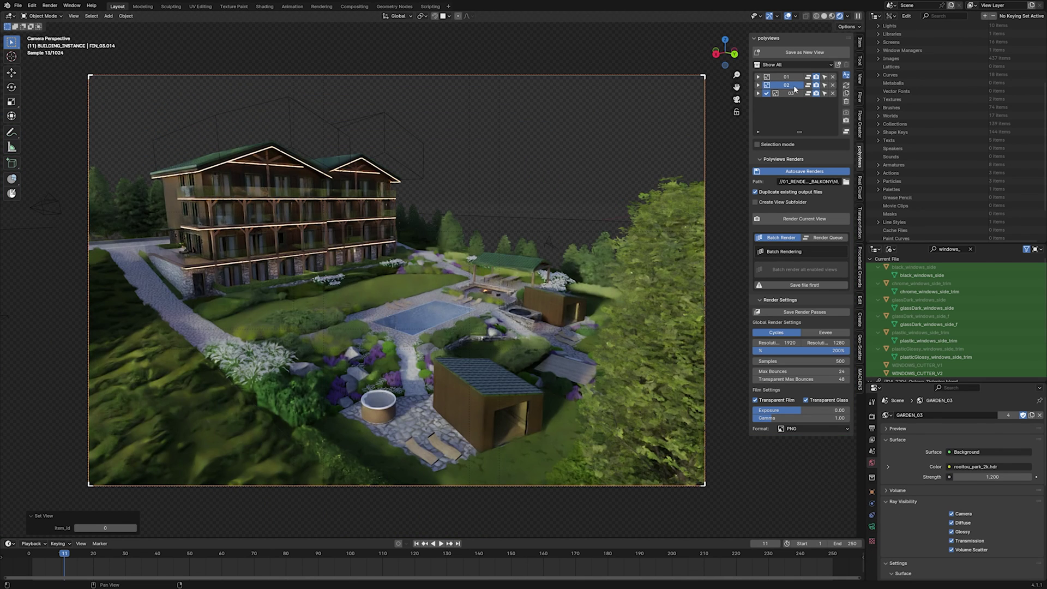
Step: Switch between building views 02, 01 and 03 to compare their worlds
click(793, 86)
click(787, 81)
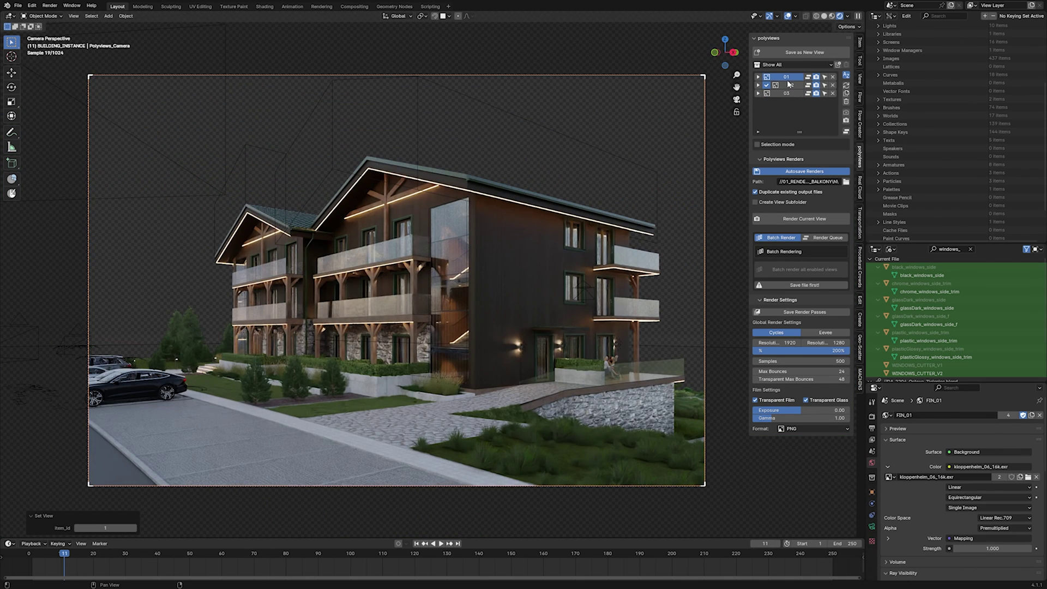
click(789, 83)
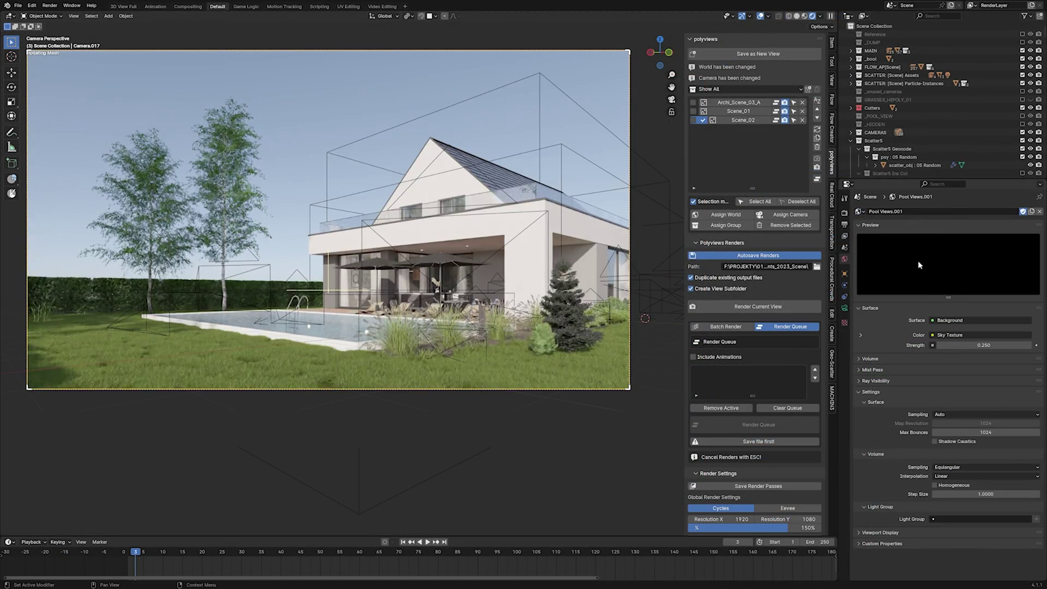
Step: Save the current shot as new view Scene_03 and activate it
click(774, 53)
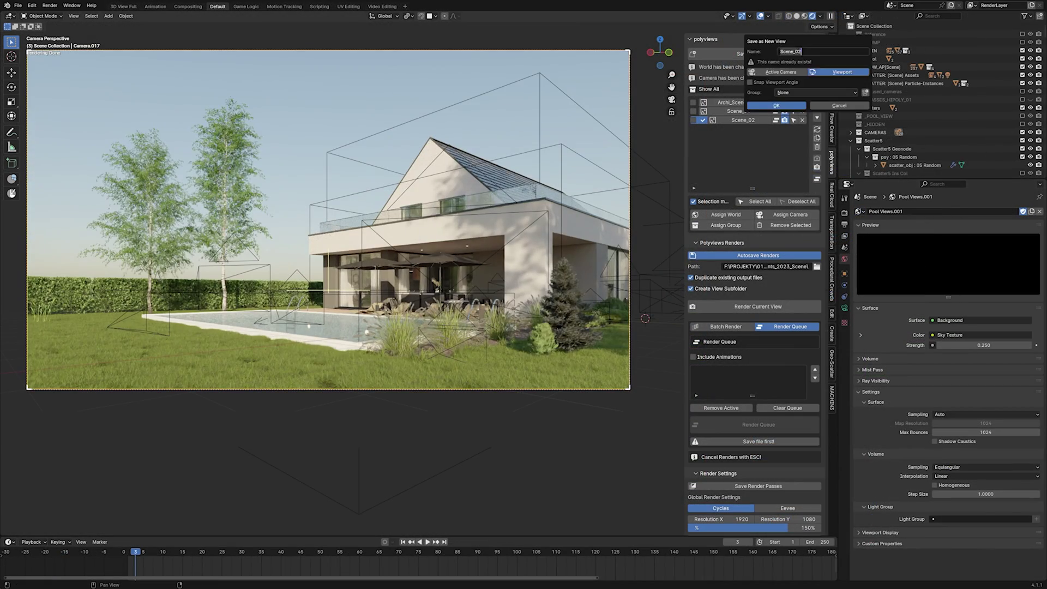
key(Return)
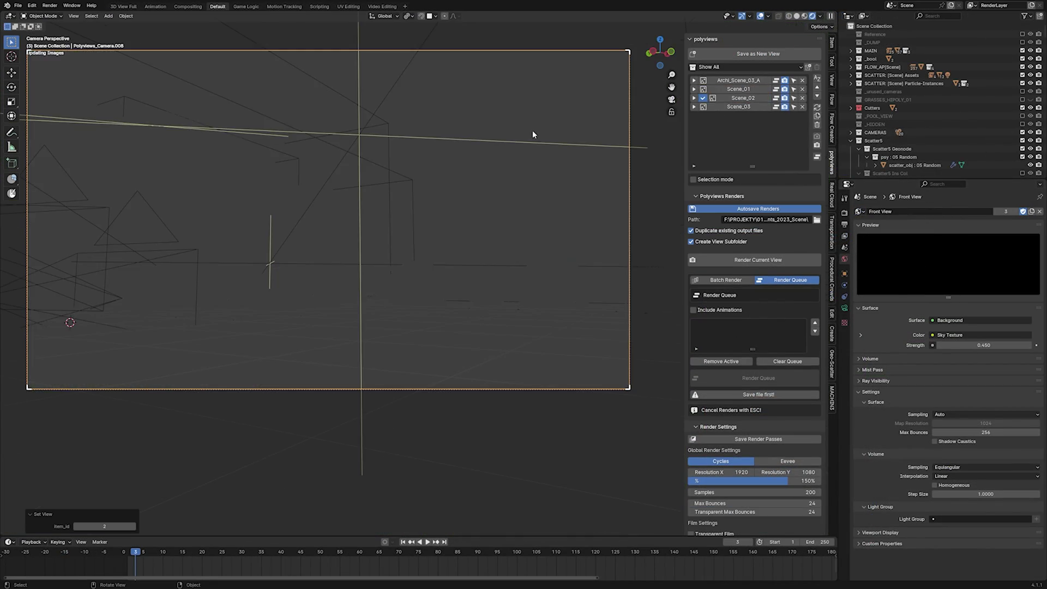
double_click(745, 108)
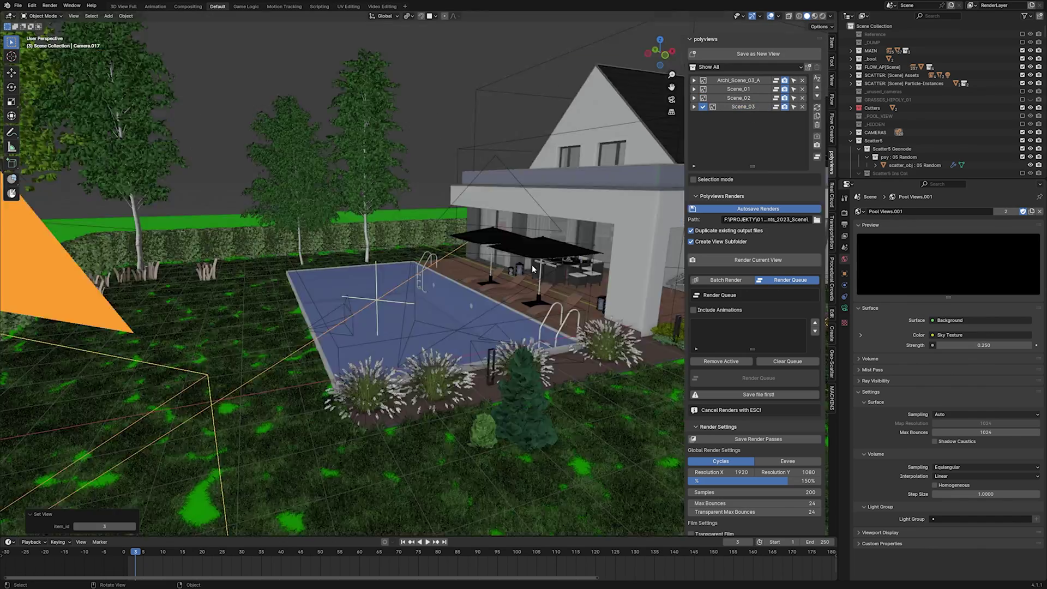